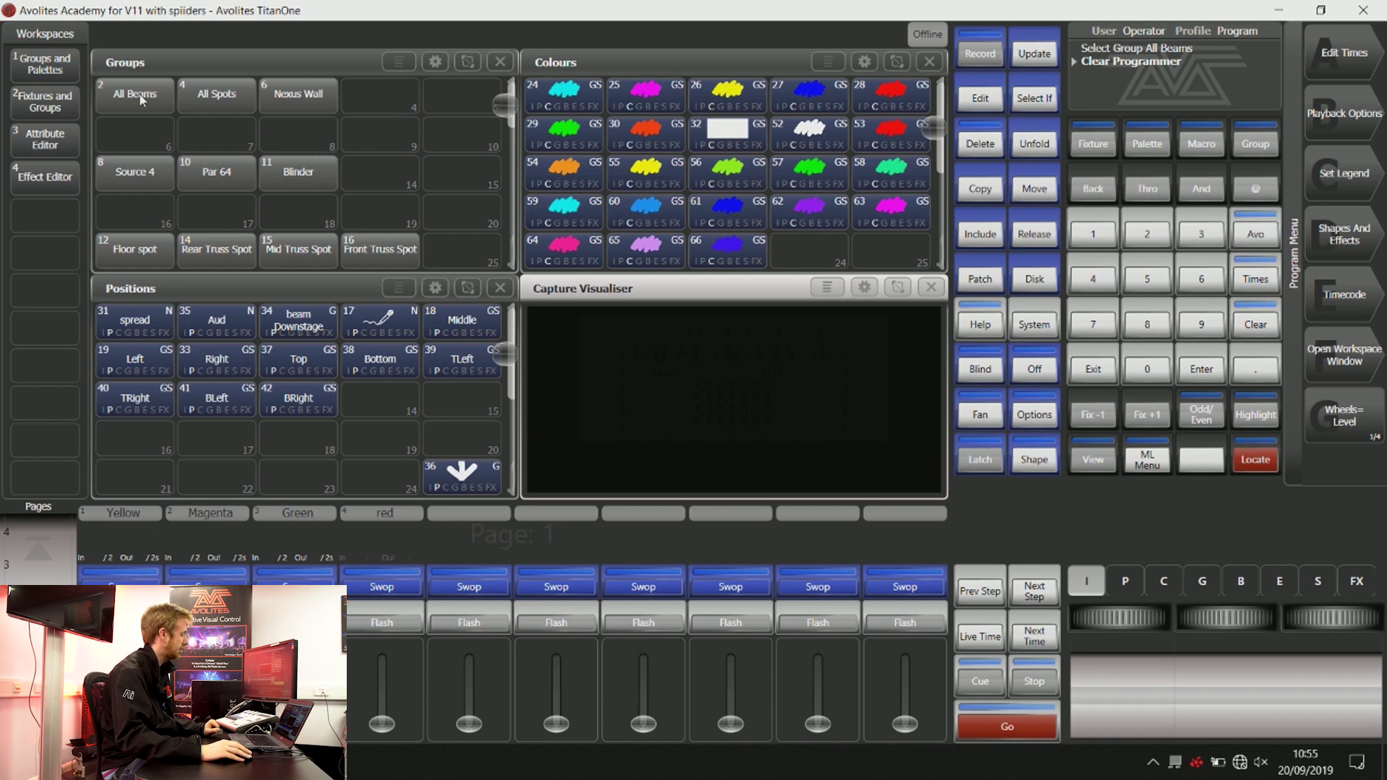
- Set All Spots to magenta colour palette 25, the beam Downstage position and 100% dimmer, and clear the programmer
{"action": "left_click", "coordinate": [220, 95]}
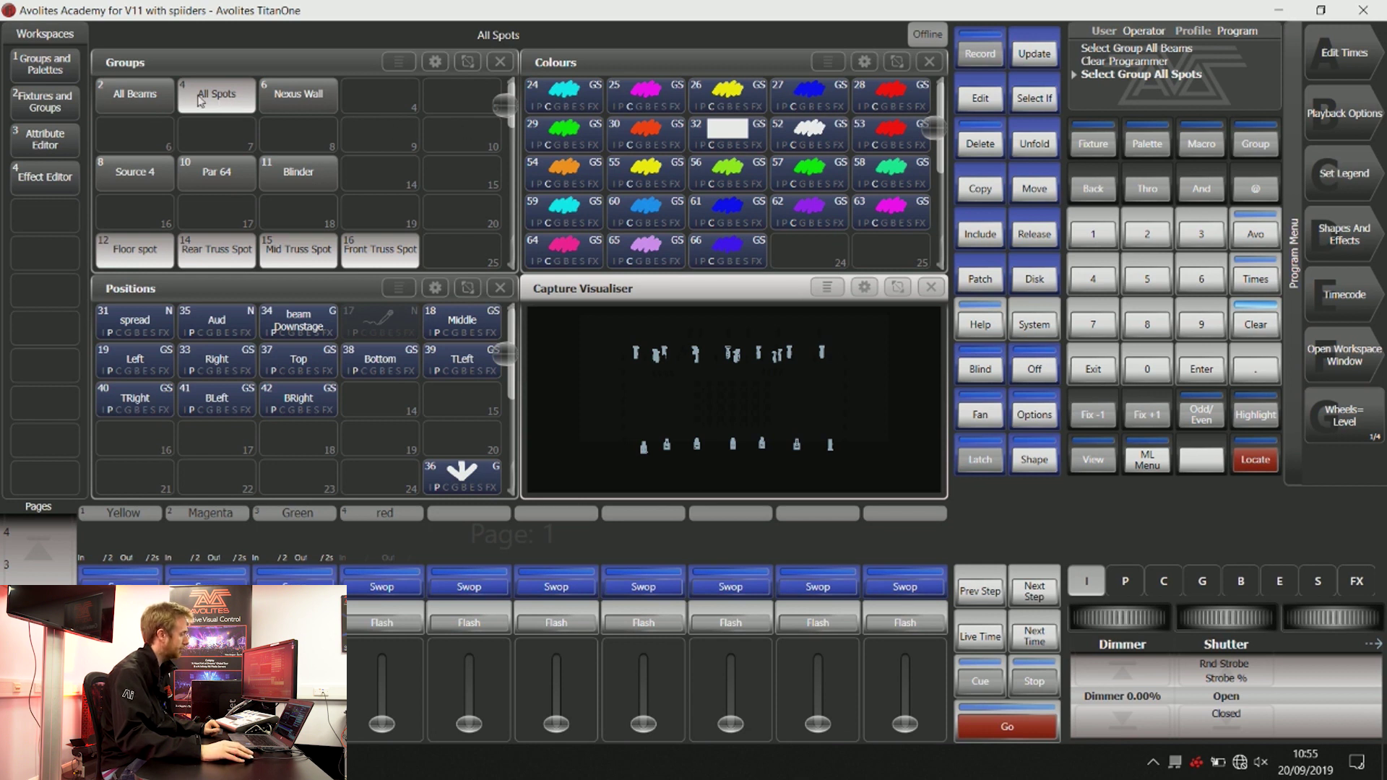
{"action": "left_click", "coordinate": [642, 96]}
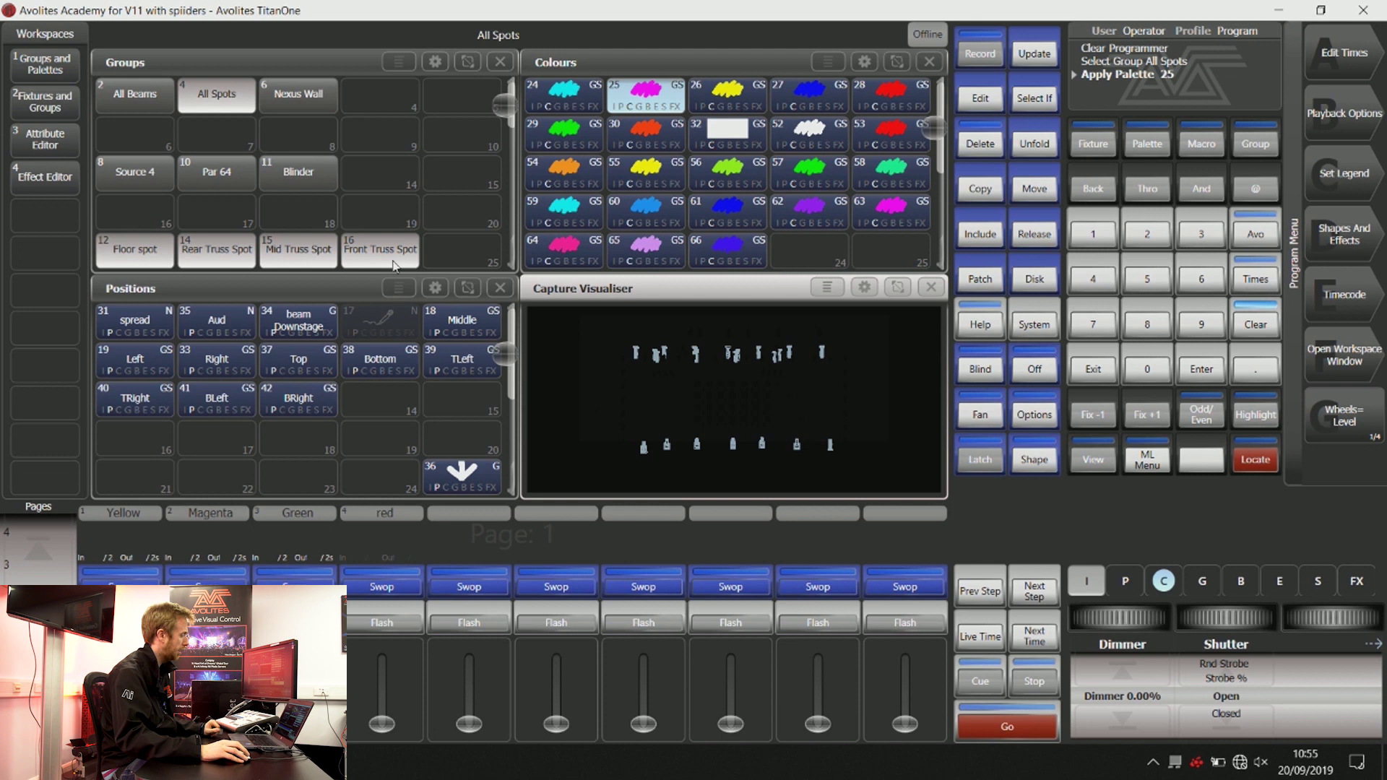
{"action": "left_click", "coordinate": [296, 323]}
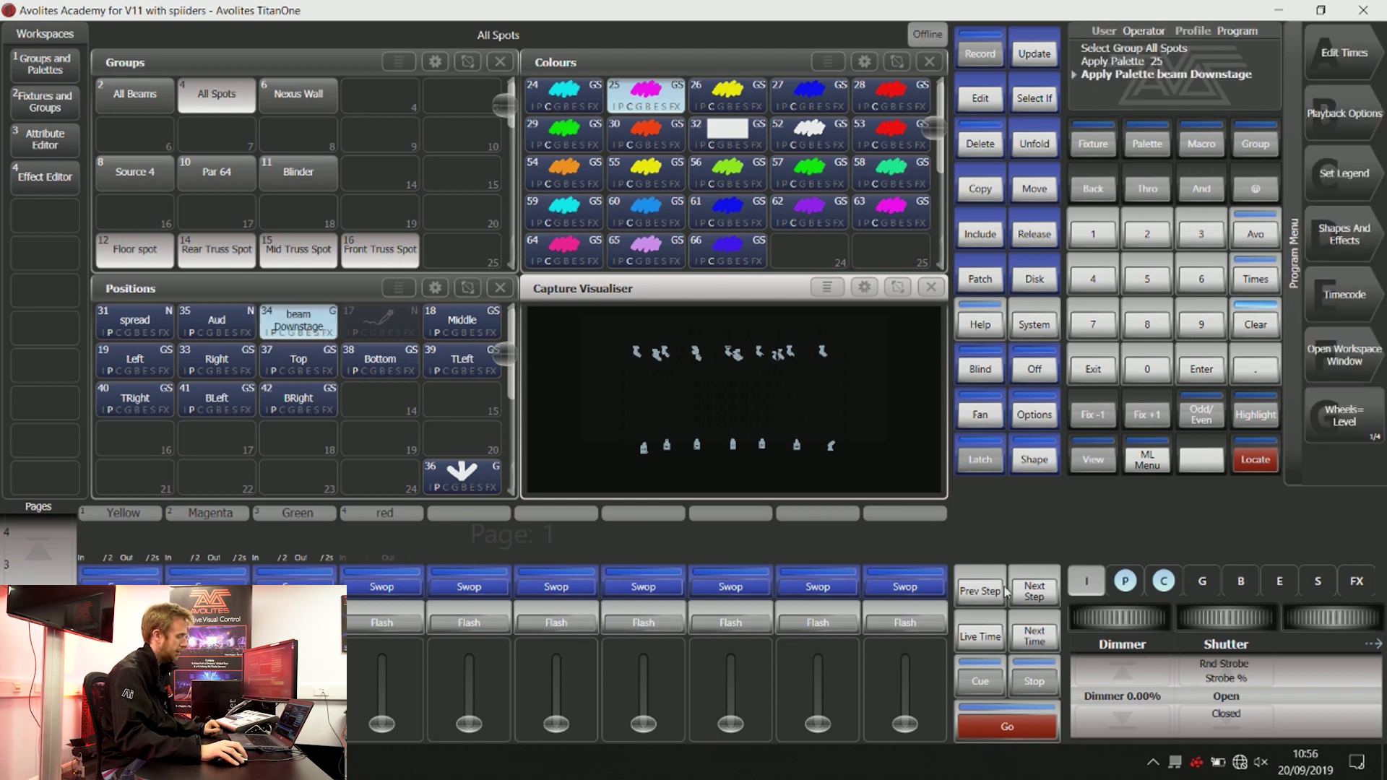
{"action": "left_click", "coordinate": [1125, 679]}
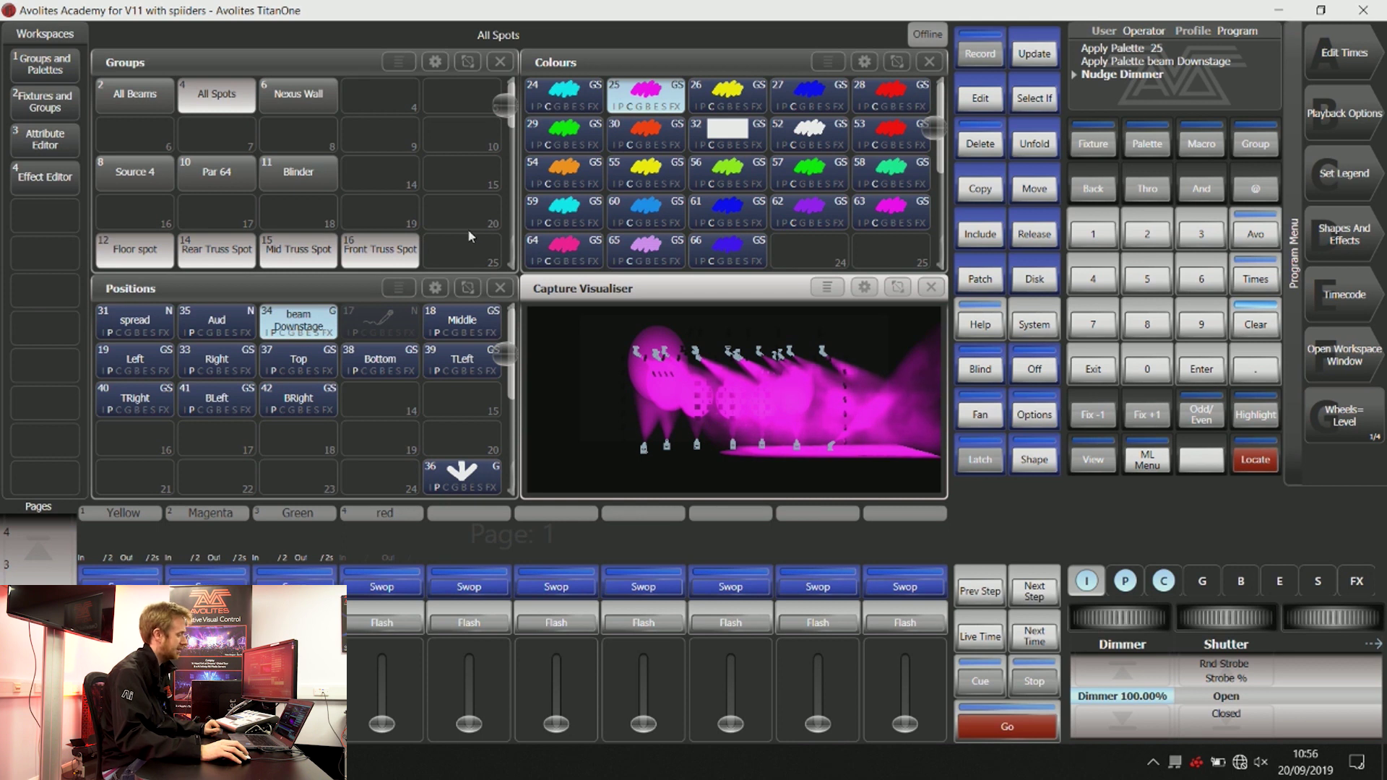
{"action": "left_click", "coordinate": [1248, 327]}
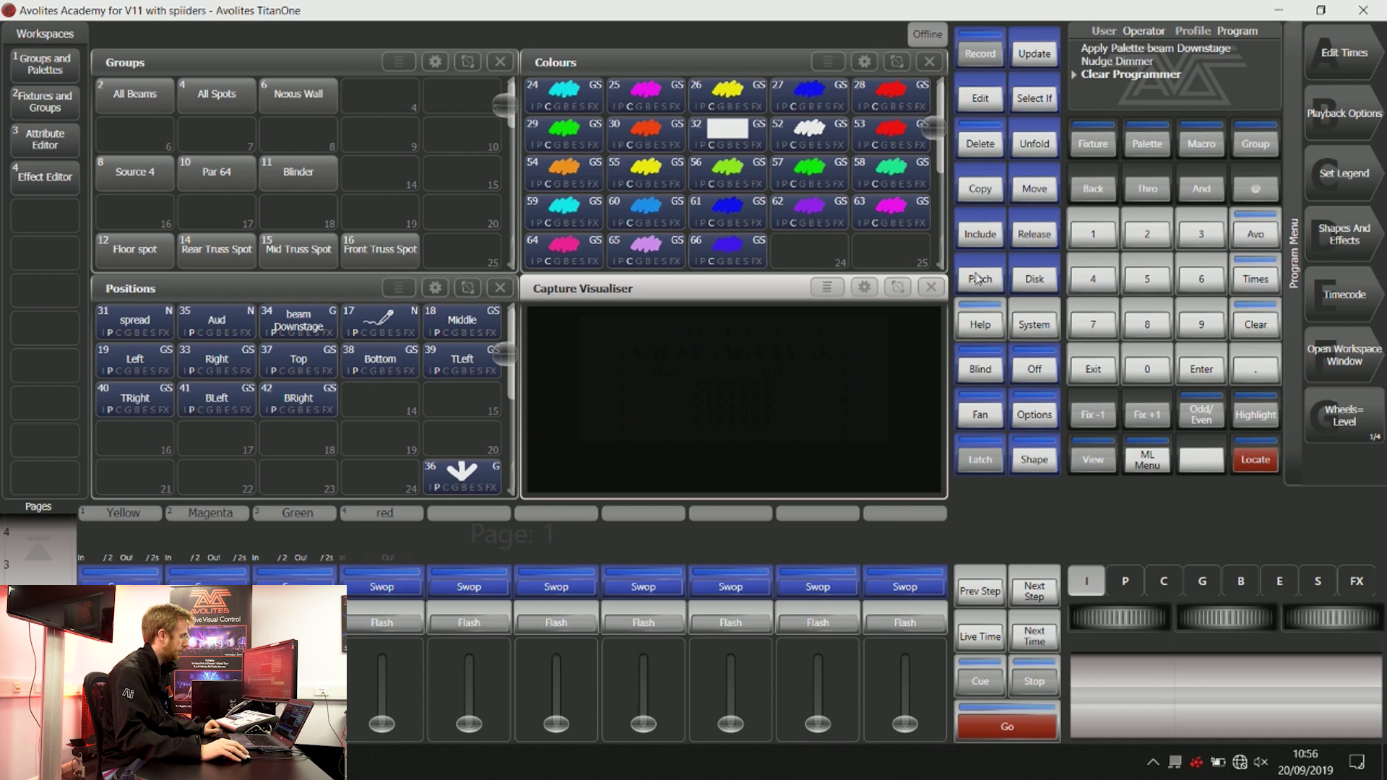
- Move All Spots to the Aud and spread positions, bring their dimmer to 100%, and clear the programmer
{"action": "left_click", "coordinate": [218, 101]}
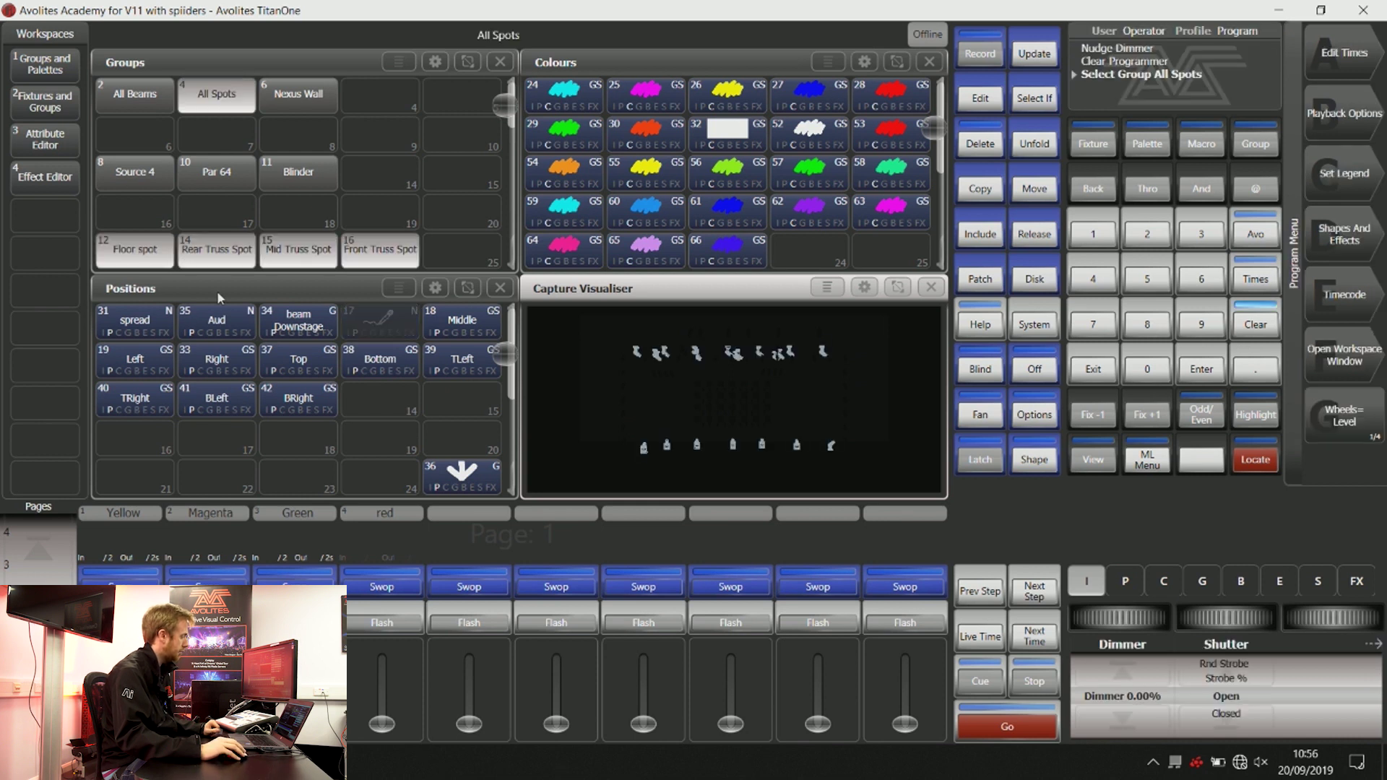
{"action": "left_click", "coordinate": [234, 327]}
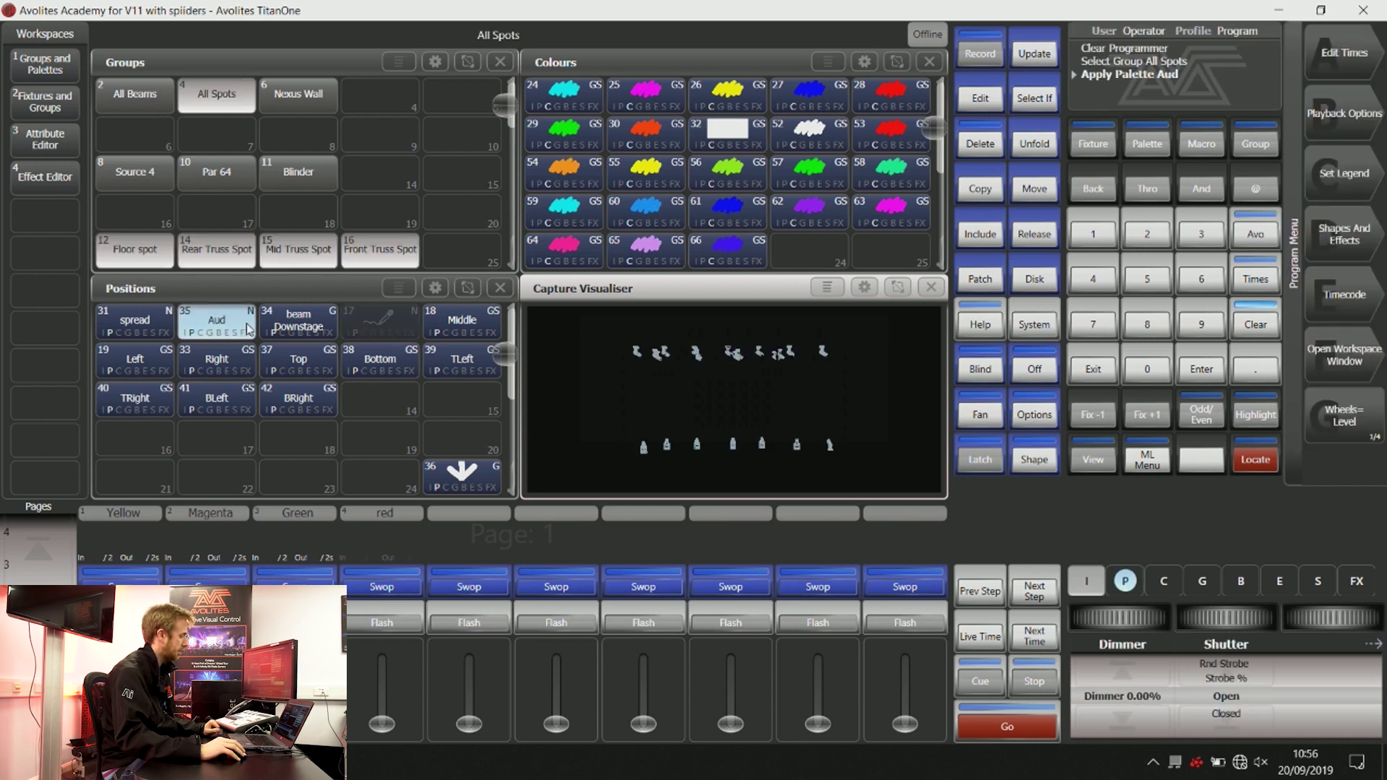
{"action": "left_click", "coordinate": [164, 325]}
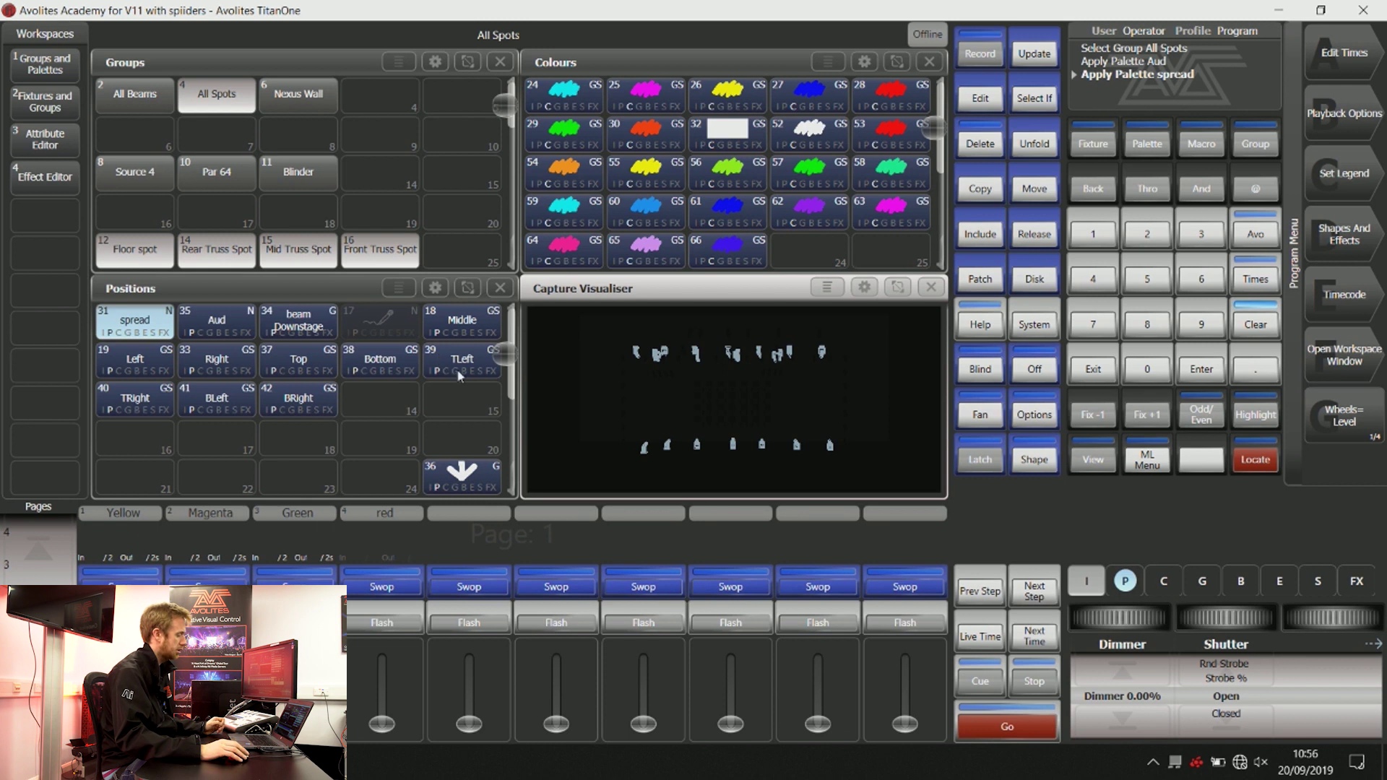
{"action": "left_click", "coordinate": [1117, 673]}
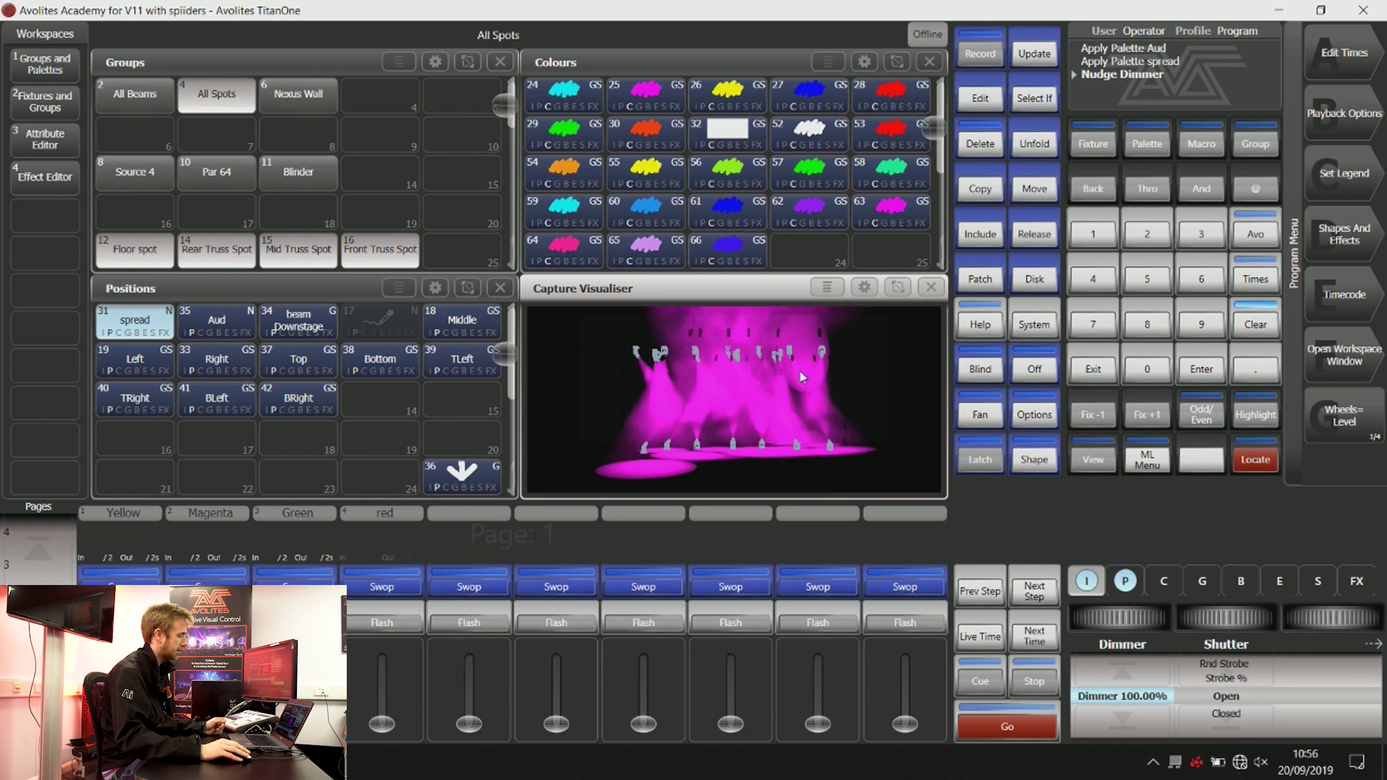
{"action": "left_click", "coordinate": [1261, 327]}
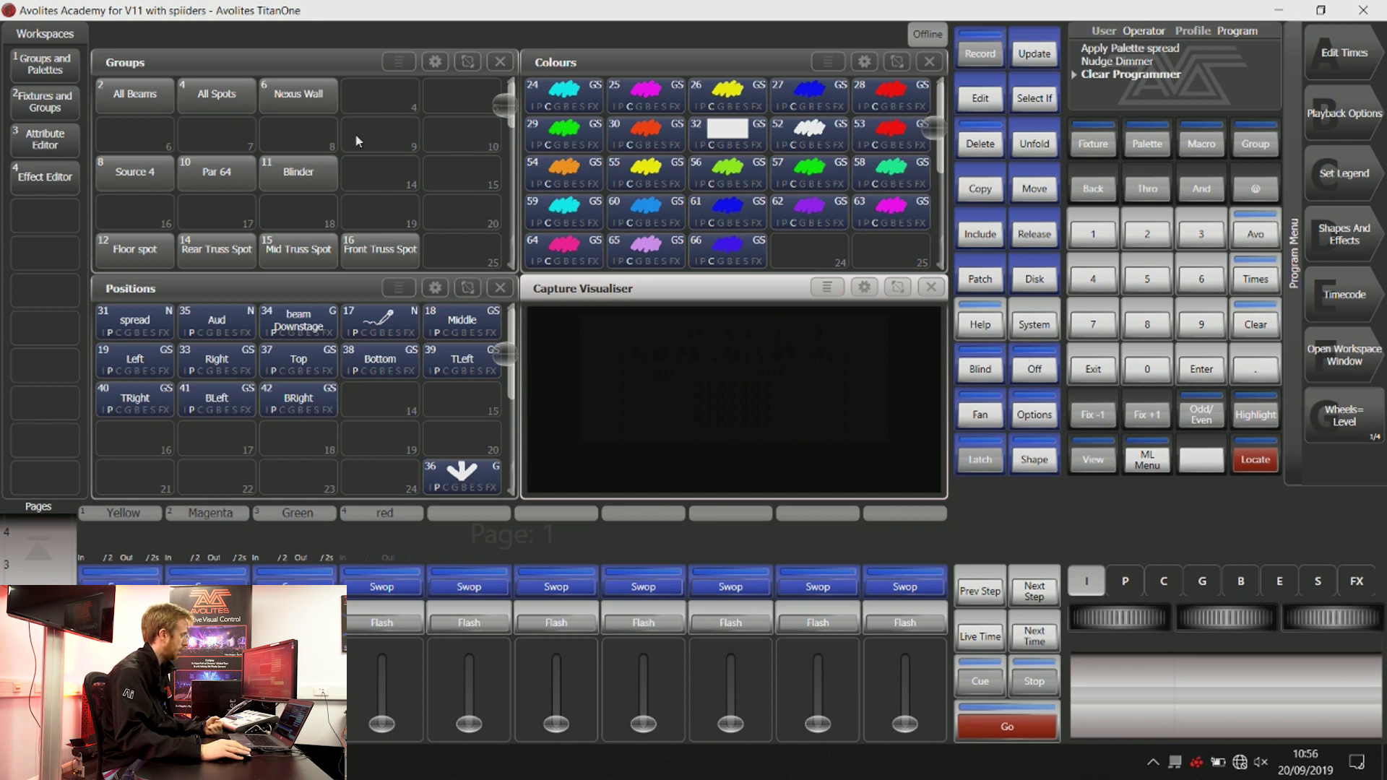
- Record All Spots at 100% dimmer in the Bottom position as a Fixture-mode memory on the tenth playback, and clear the programmer
{"action": "left_click", "coordinate": [238, 100]}
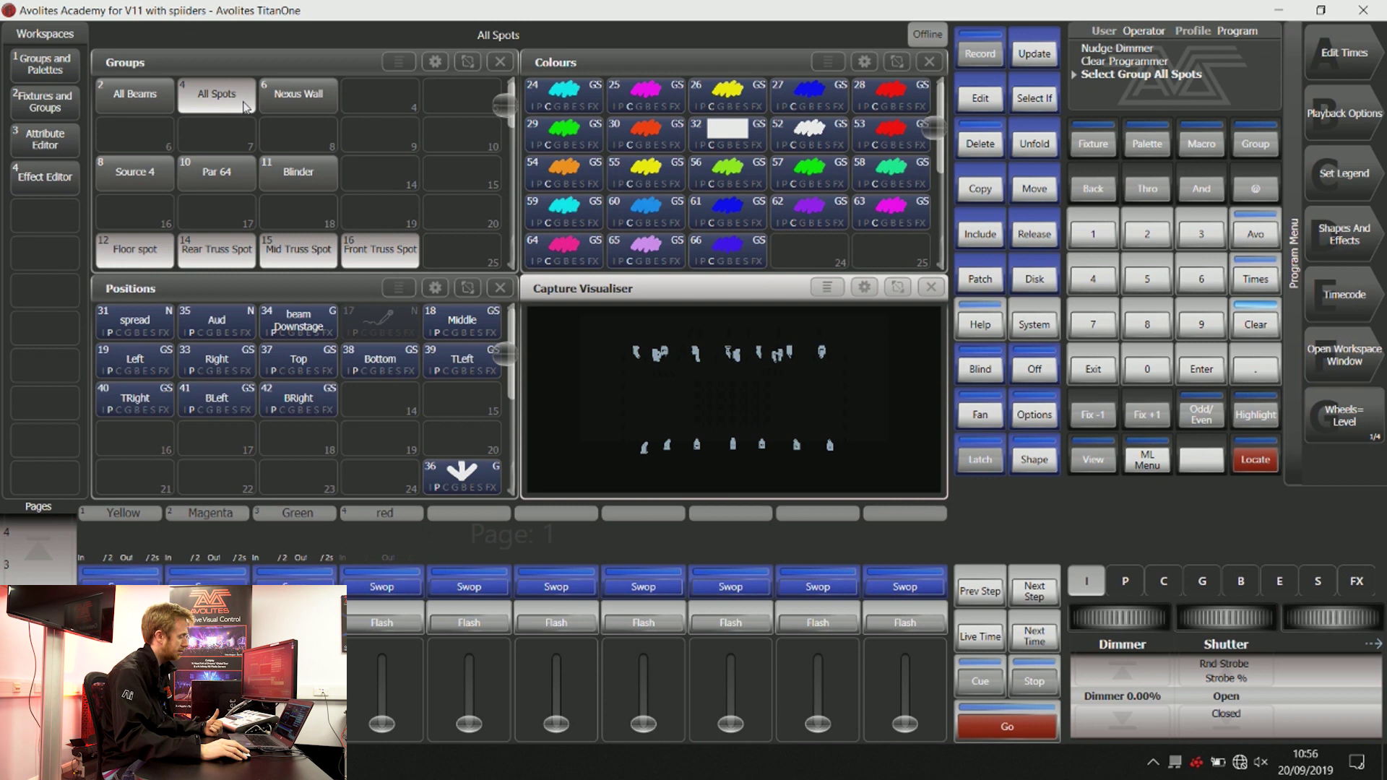
{"action": "left_click", "coordinate": [1135, 678]}
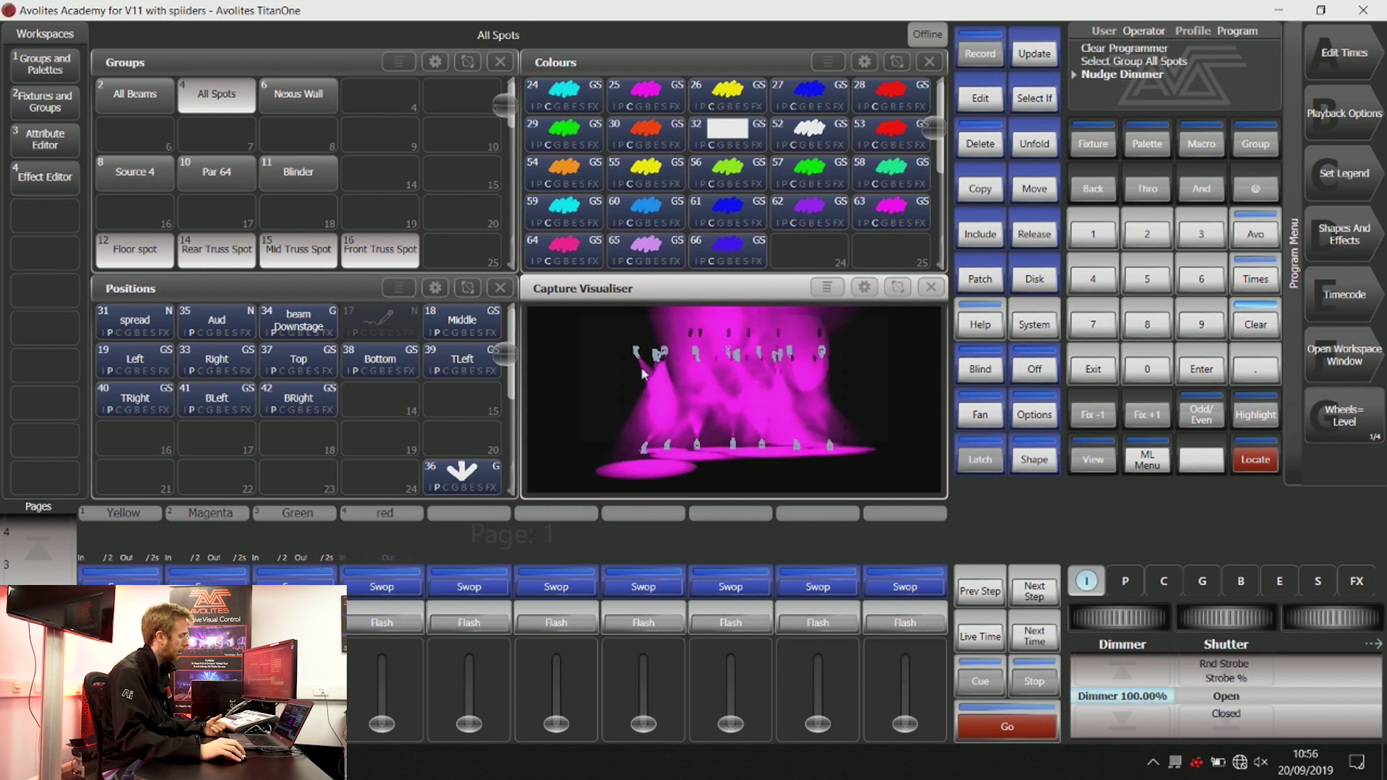
{"action": "left_click", "coordinate": [403, 357]}
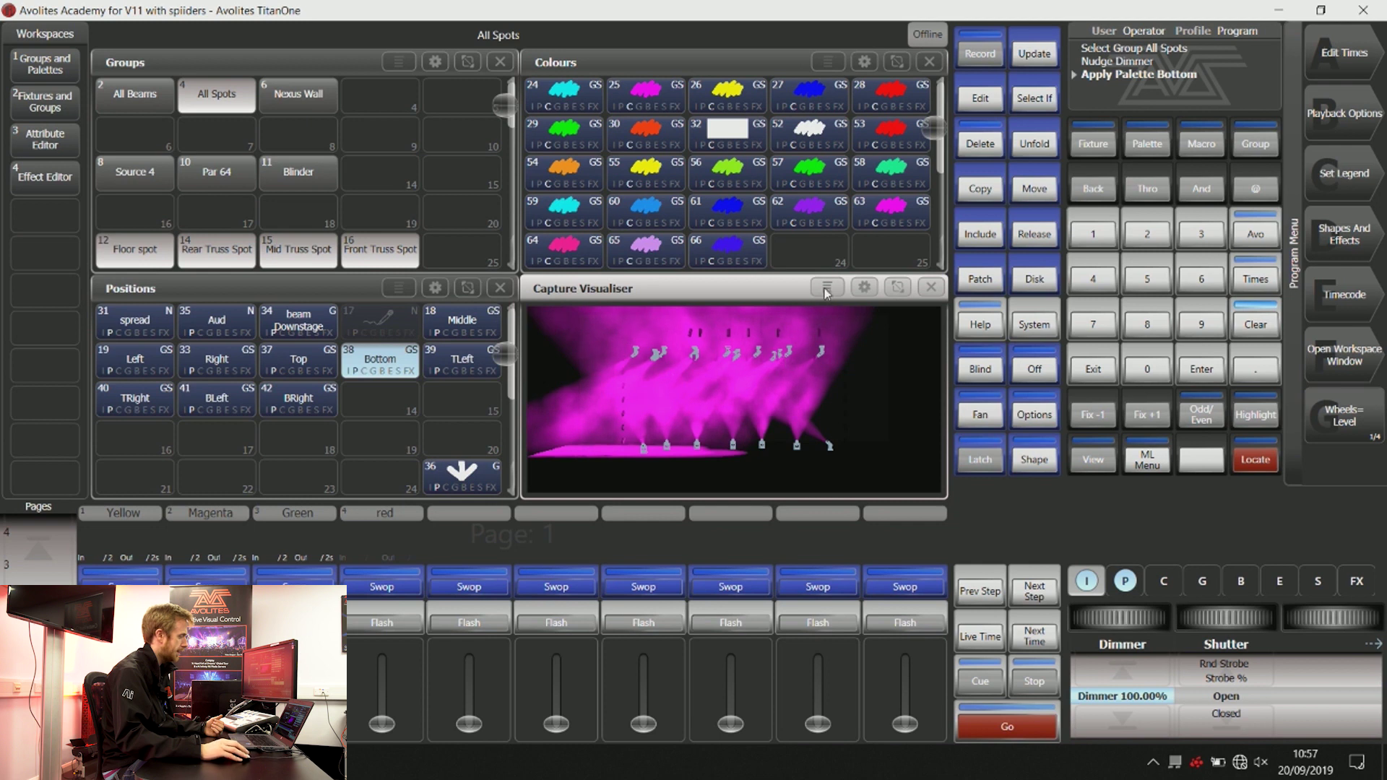
{"action": "left_click", "coordinate": [977, 56]}
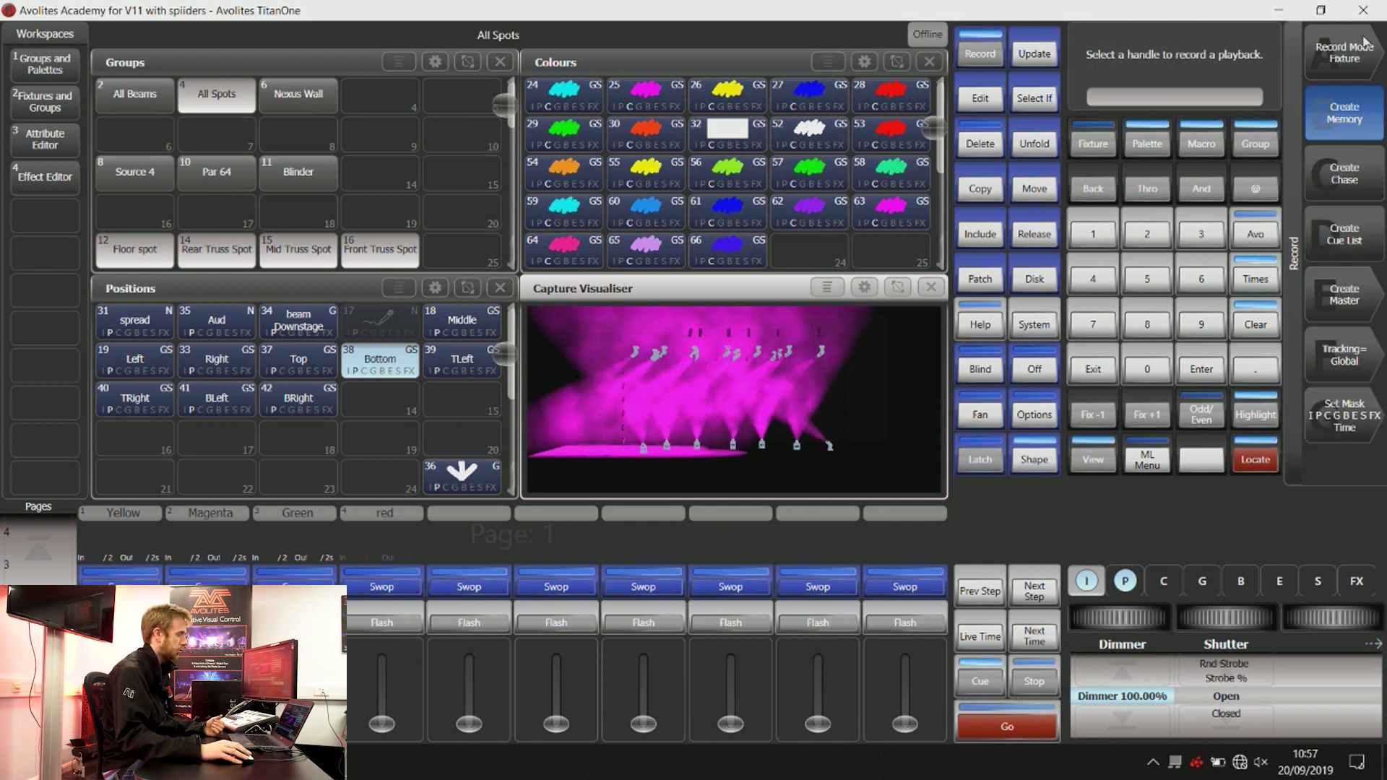
{"action": "left_click", "coordinate": [906, 590]}
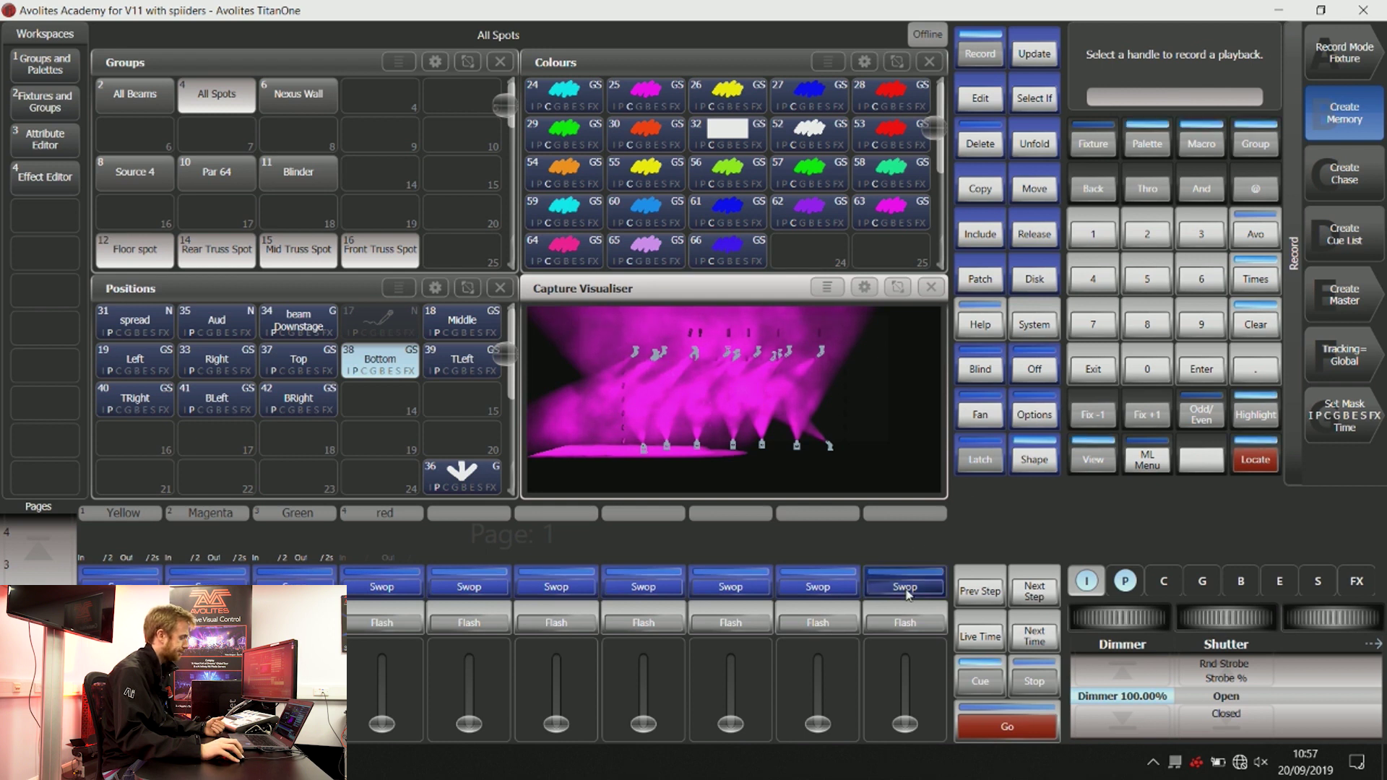
{"action": "left_click", "coordinate": [1240, 337]}
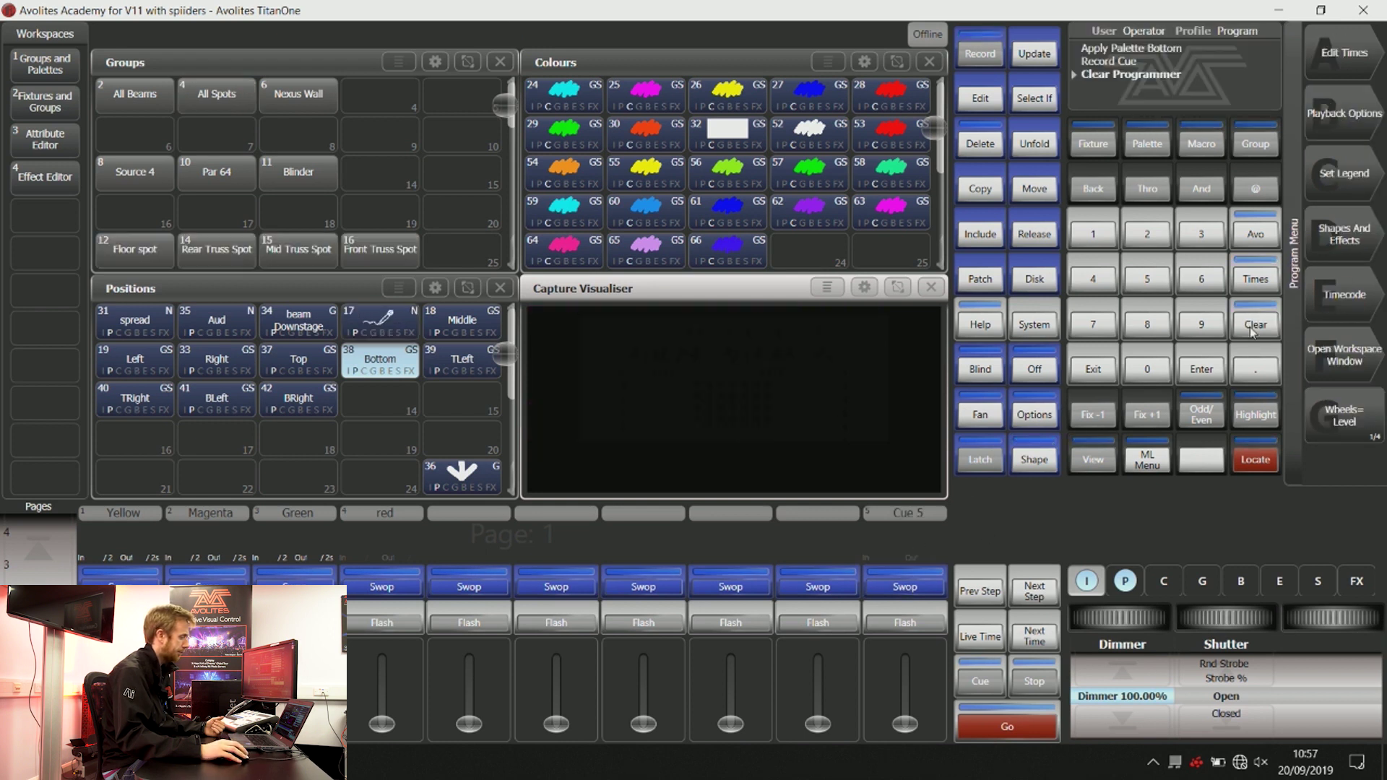
- Apply green colour palette 29 to All Spots and clear the programmer
{"action": "left_click", "coordinate": [209, 92]}
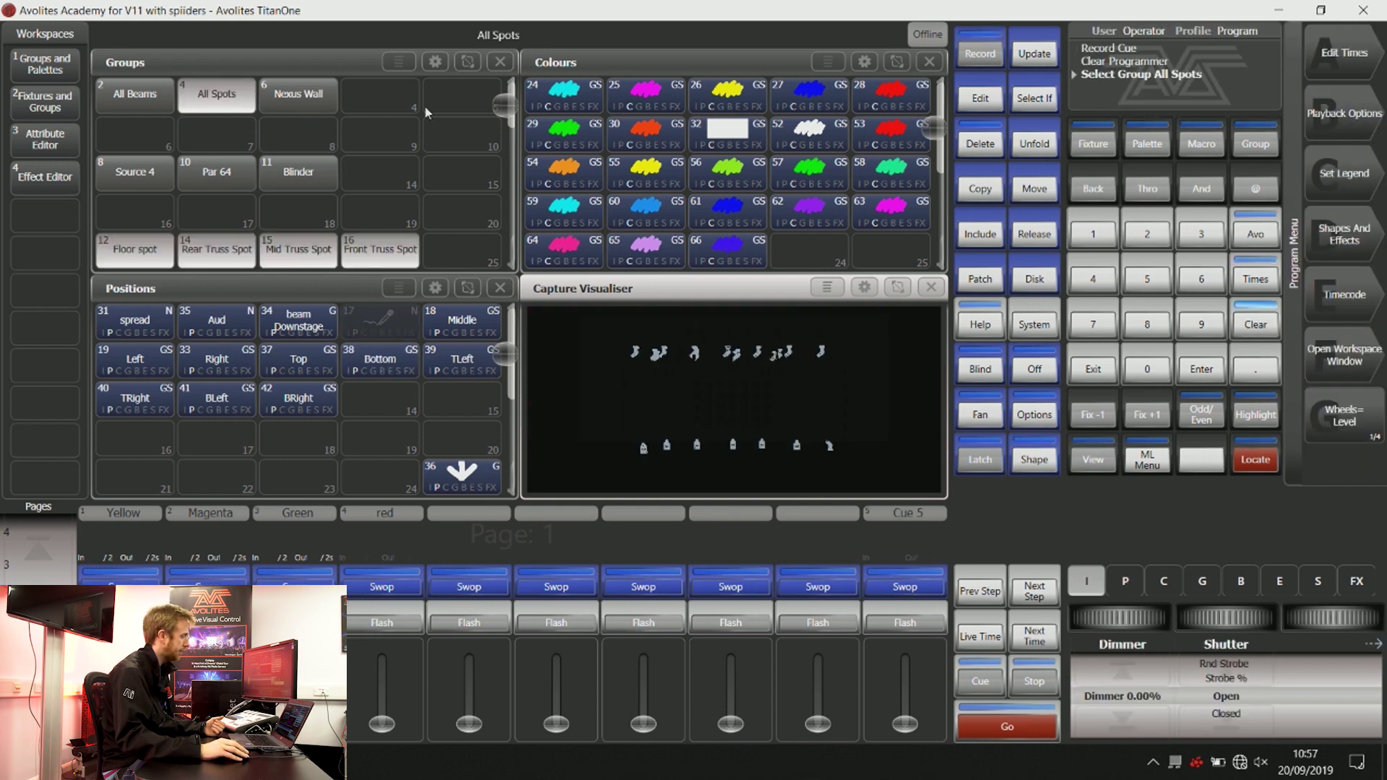
{"action": "left_click", "coordinate": [553, 135]}
{"action": "left_click", "coordinate": [1257, 327]}
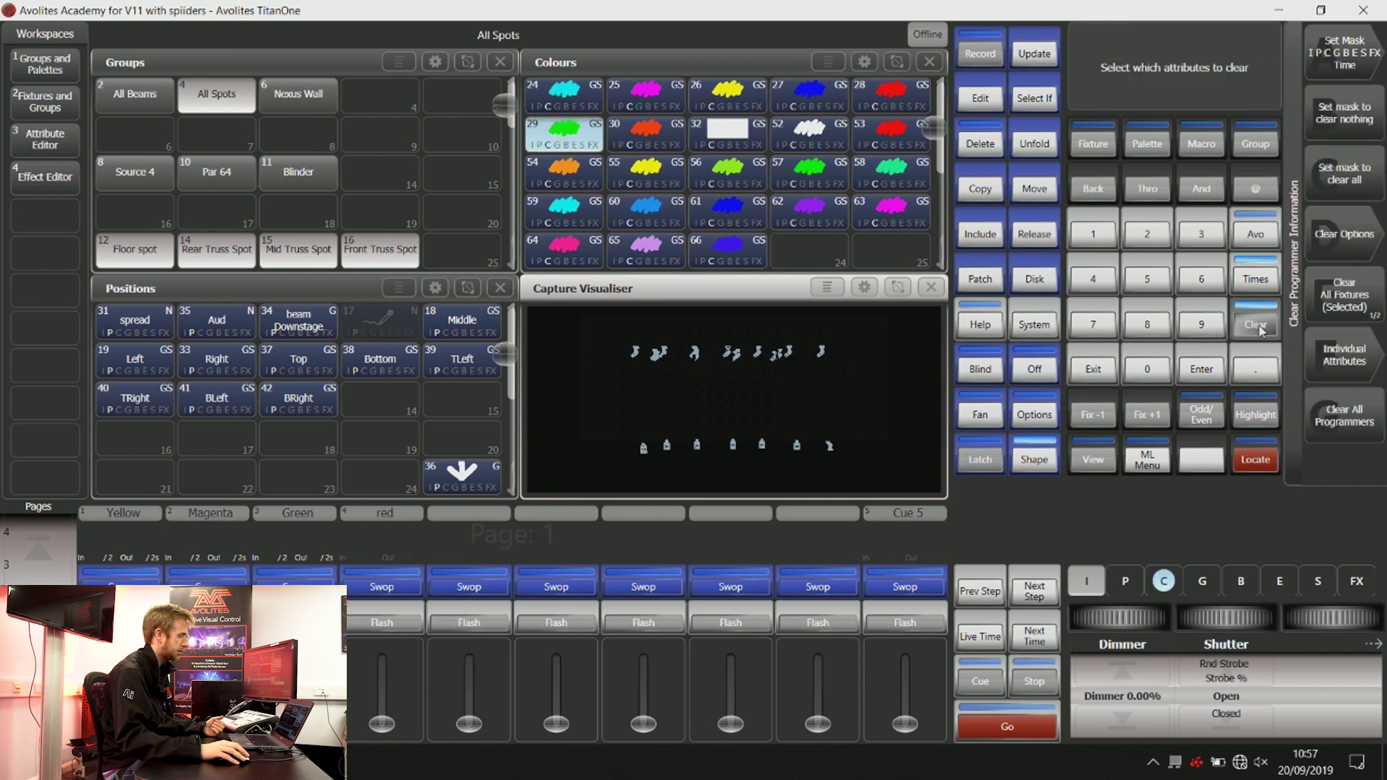
- Raise and lower the Cue 5 fader to check the recorded look, leaving the programmer cleared
{"action": "left_click_drag", "start_coordinate": [914, 728], "coordinate": [896, 567]}
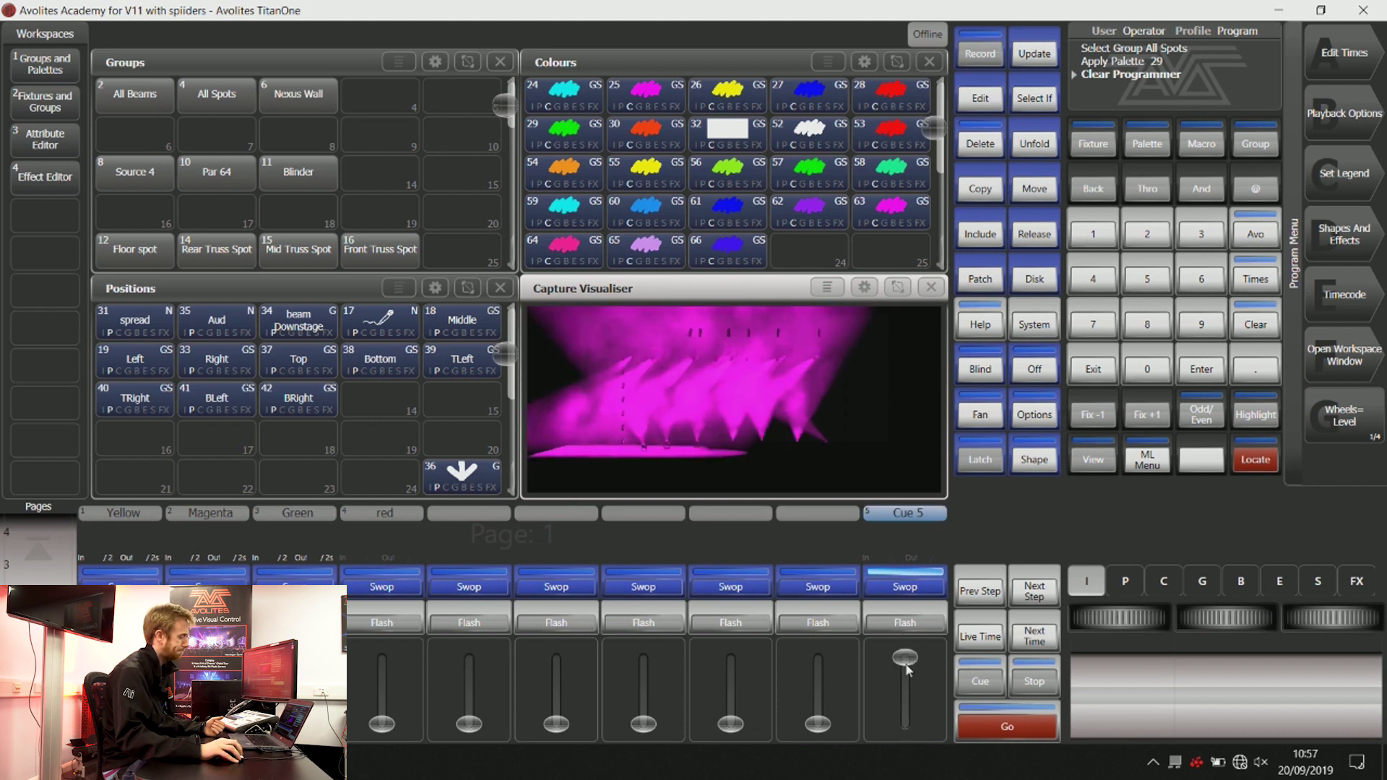
{"action": "left_click_drag", "start_coordinate": [906, 659], "coordinate": [910, 735]}
{"action": "left_click", "coordinate": [217, 94]}
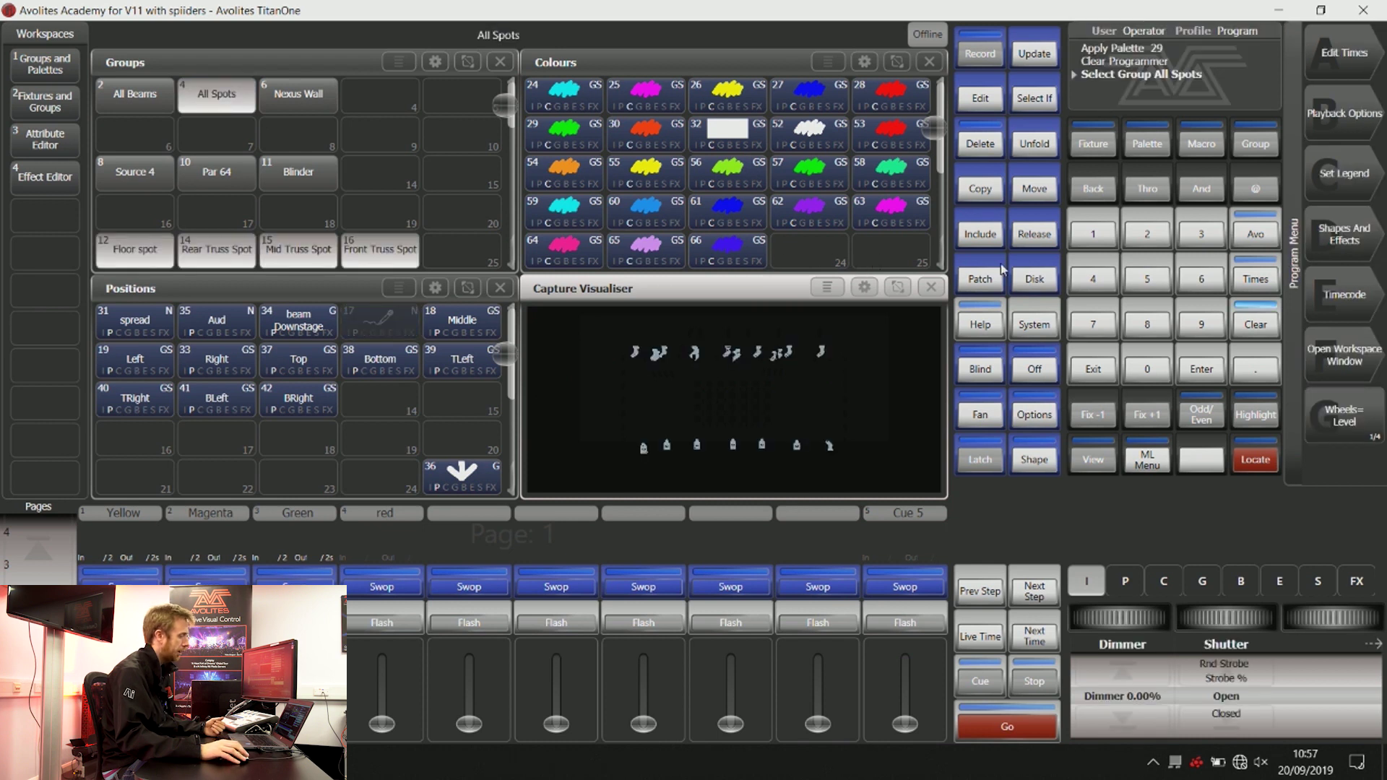
{"action": "left_click", "coordinate": [1253, 318]}
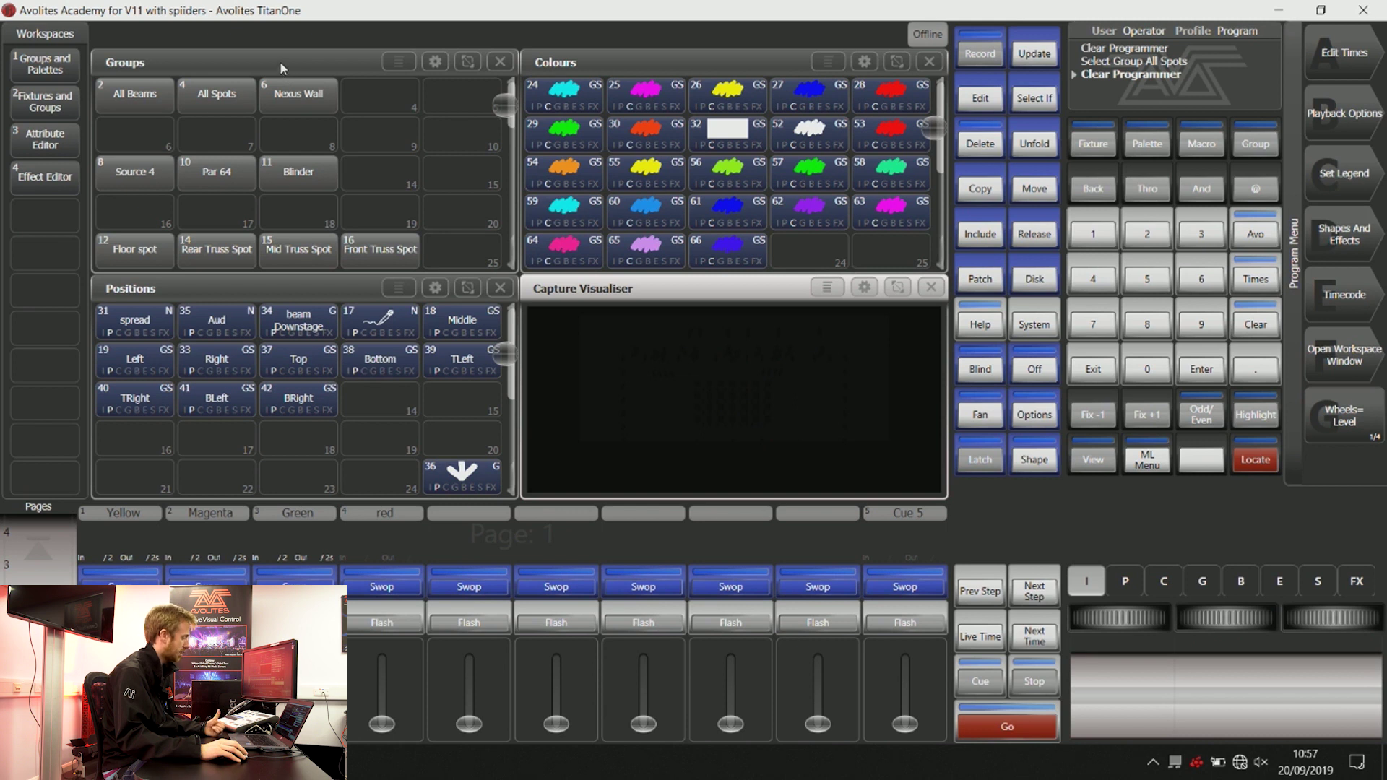
- Set All Spots to 100% dimmer and record them with the record mode set to Channel as a memory on the eighth playback
{"action": "left_click", "coordinate": [227, 99]}
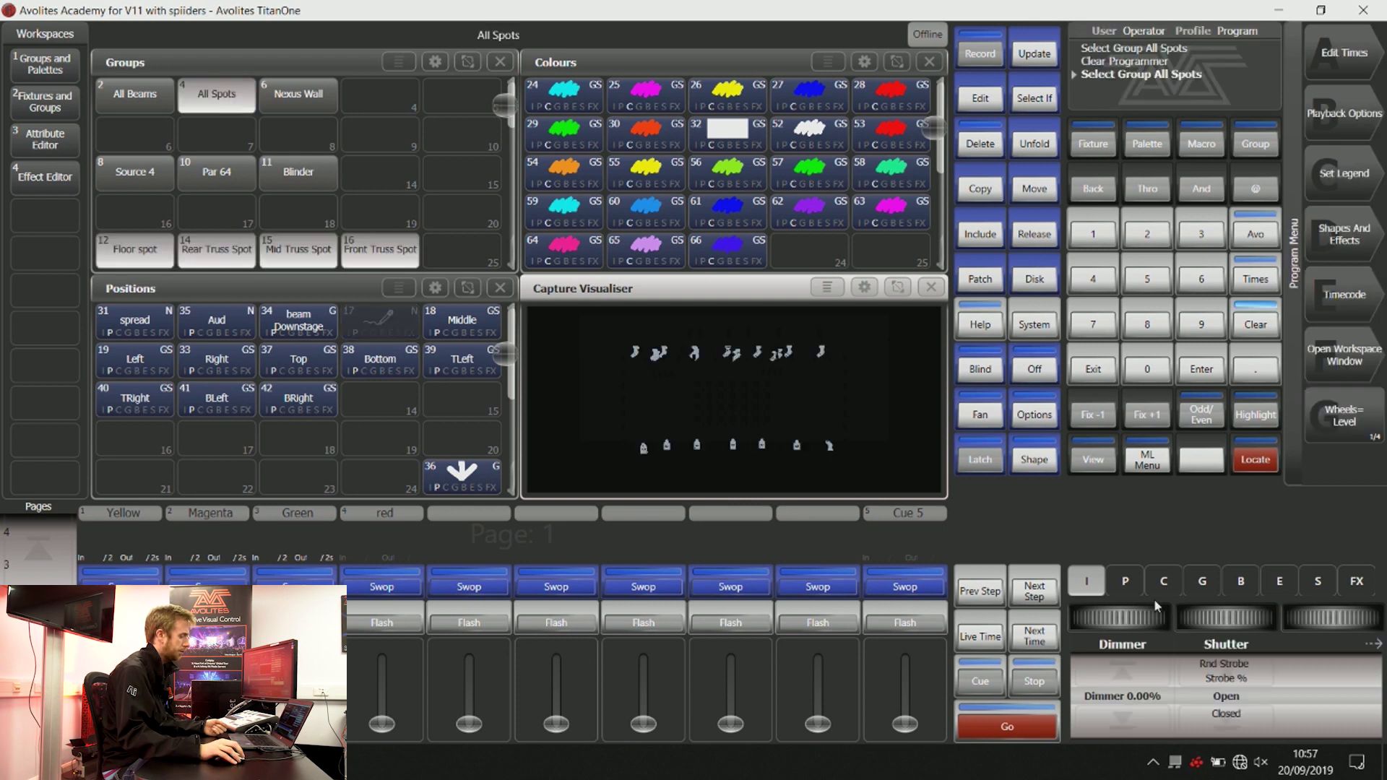
{"action": "left_click", "coordinate": [1135, 659]}
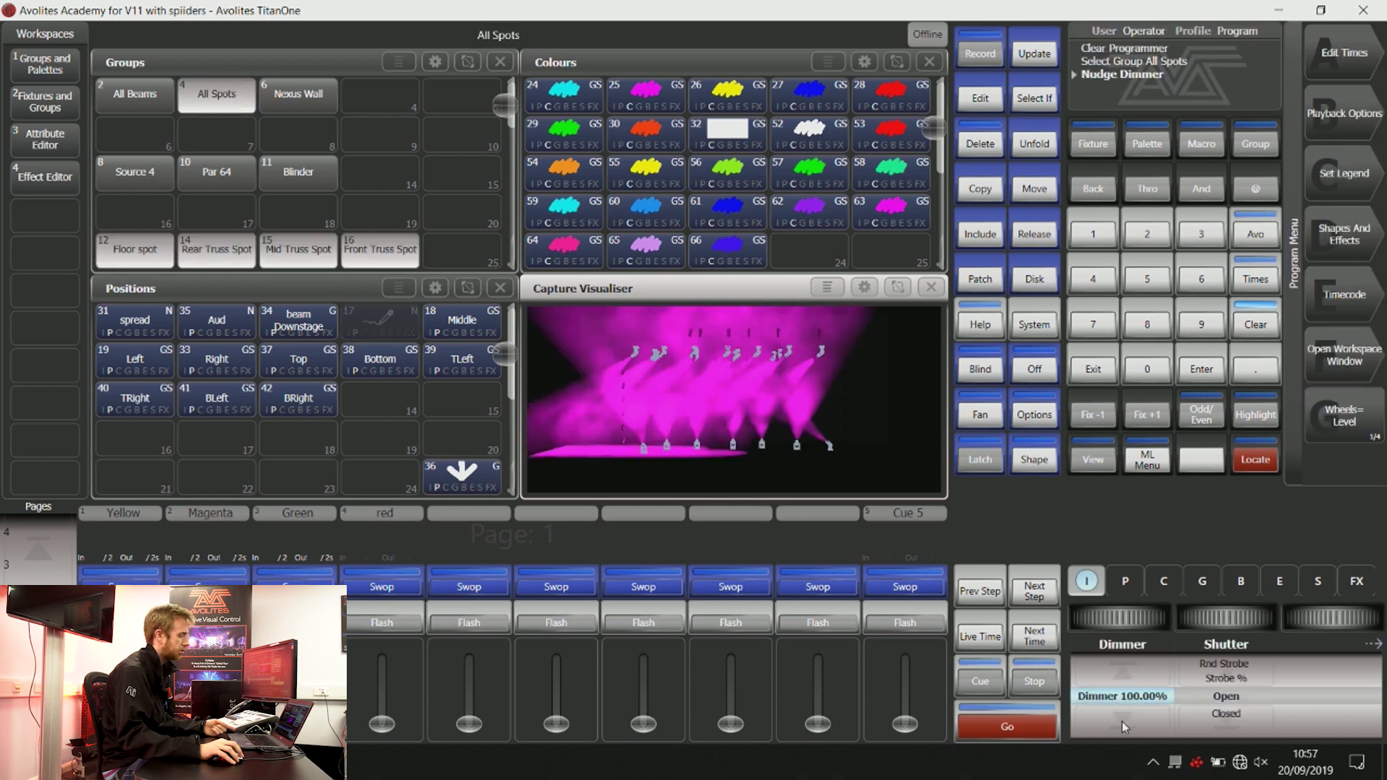
{"action": "left_click", "coordinate": [986, 58]}
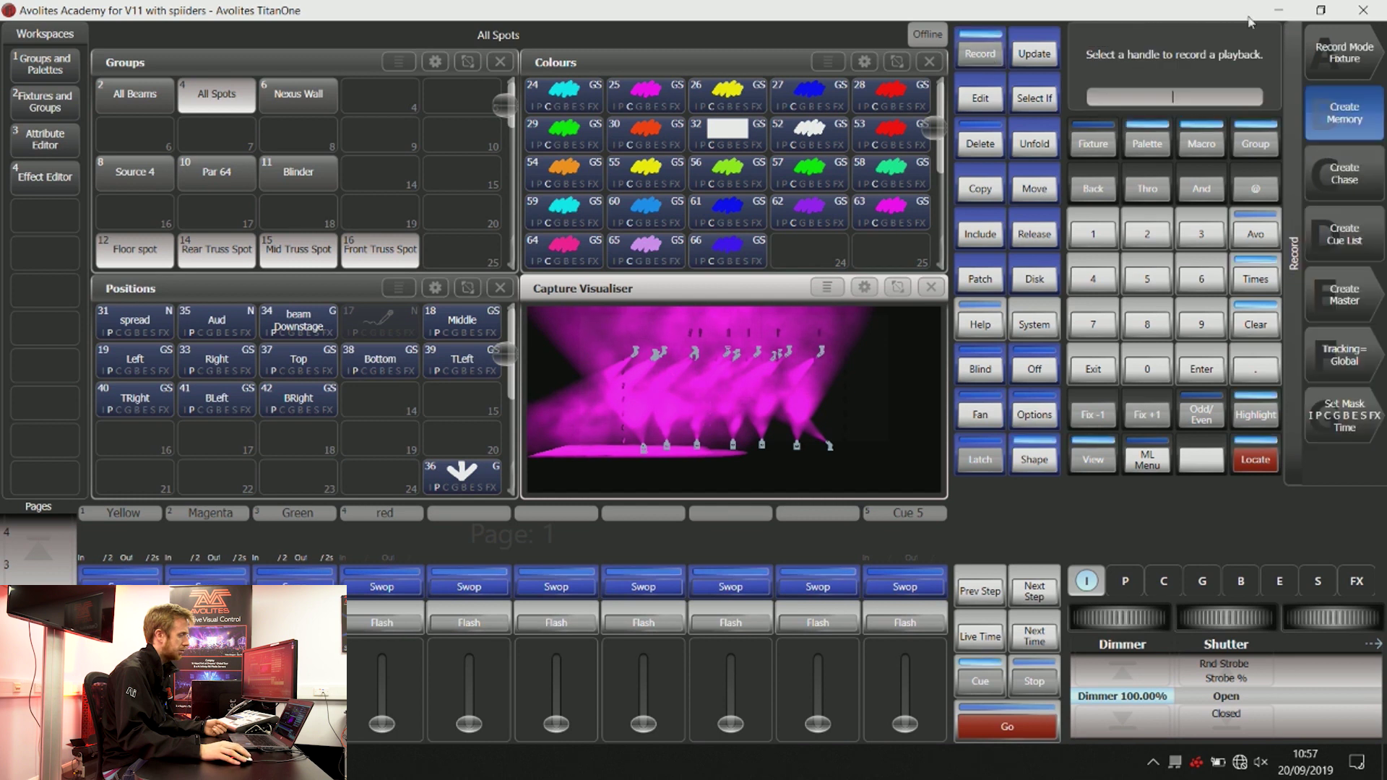
{"action": "left_click", "coordinate": [1344, 63]}
{"action": "left_click", "coordinate": [1344, 67]}
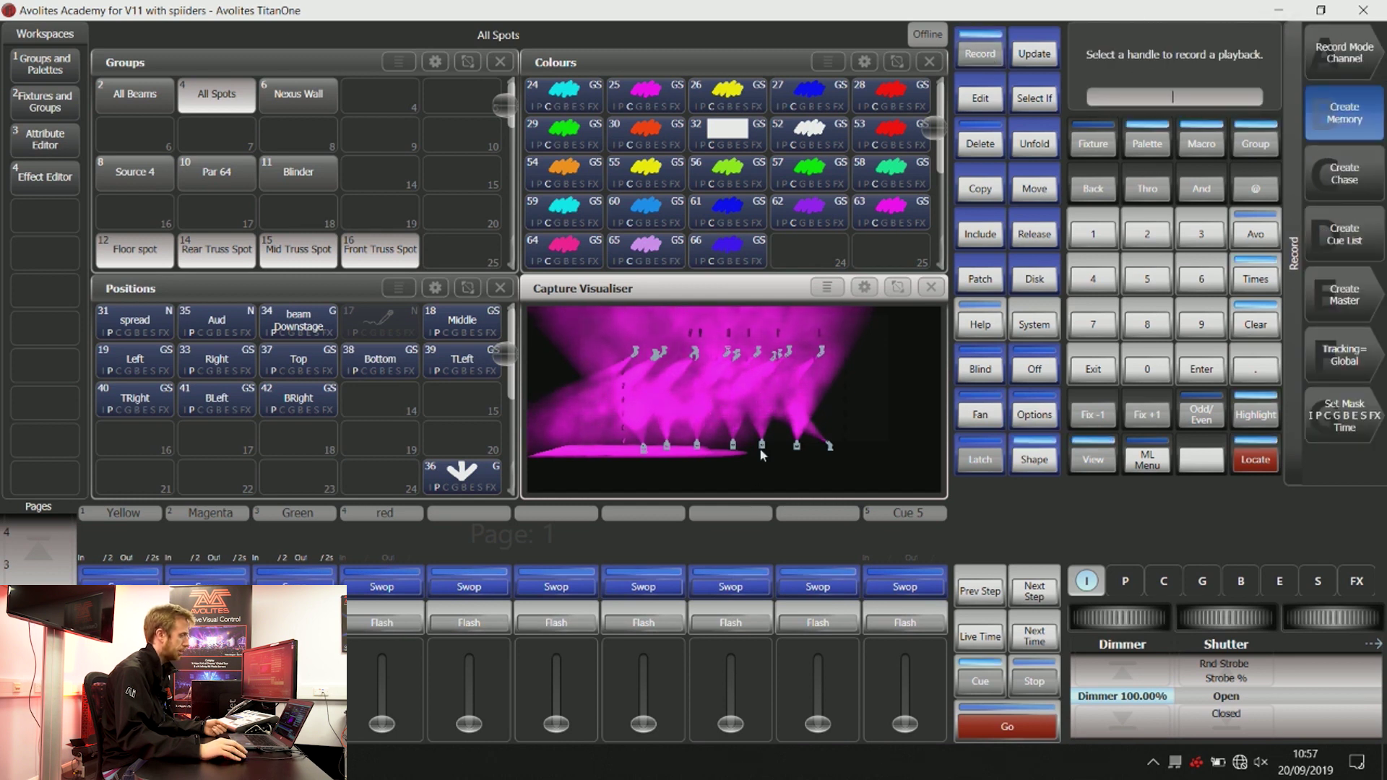
{"action": "left_click", "coordinate": [730, 586]}
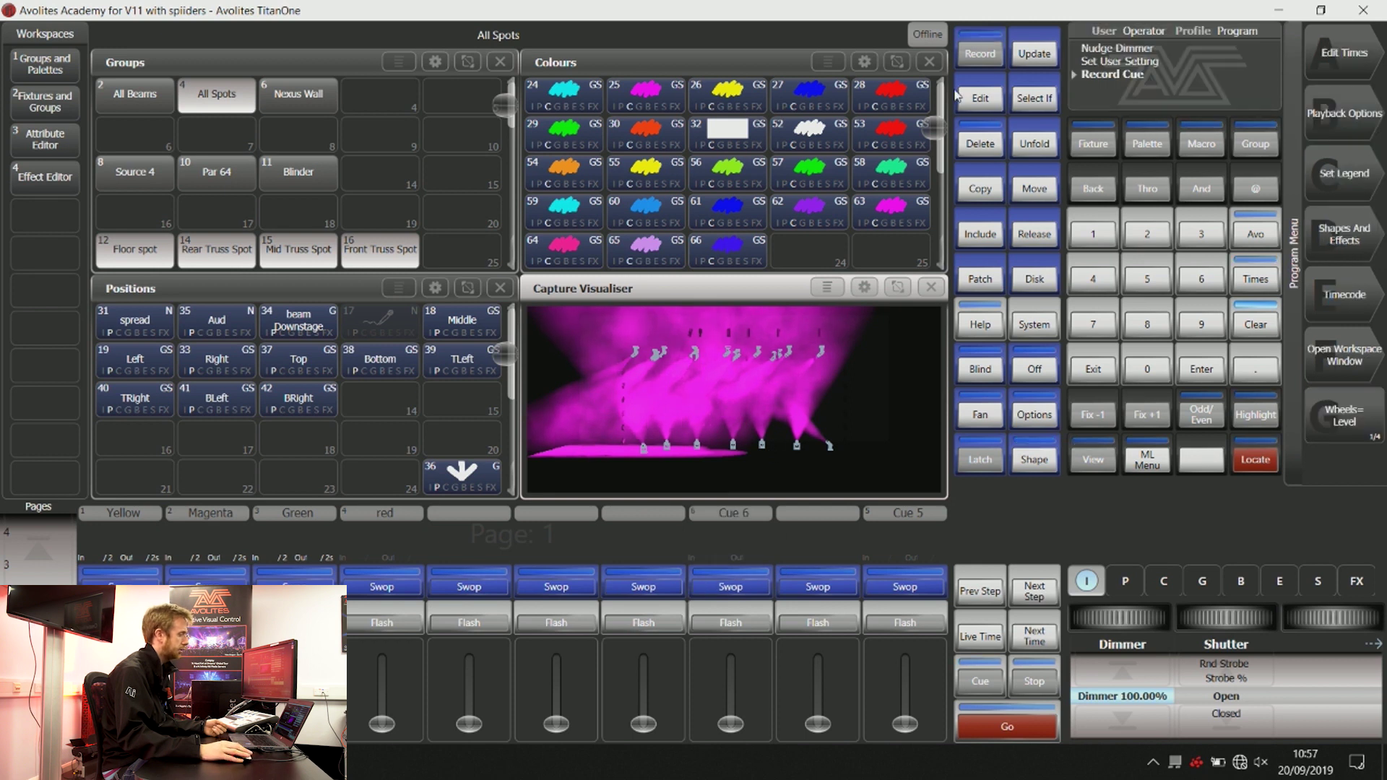
- Record the same 100% dimmer look as a second Channel-mode memory on the ninth playback and clear the programmer
{"action": "left_click", "coordinate": [980, 54]}
{"action": "left_click", "coordinate": [818, 586]}
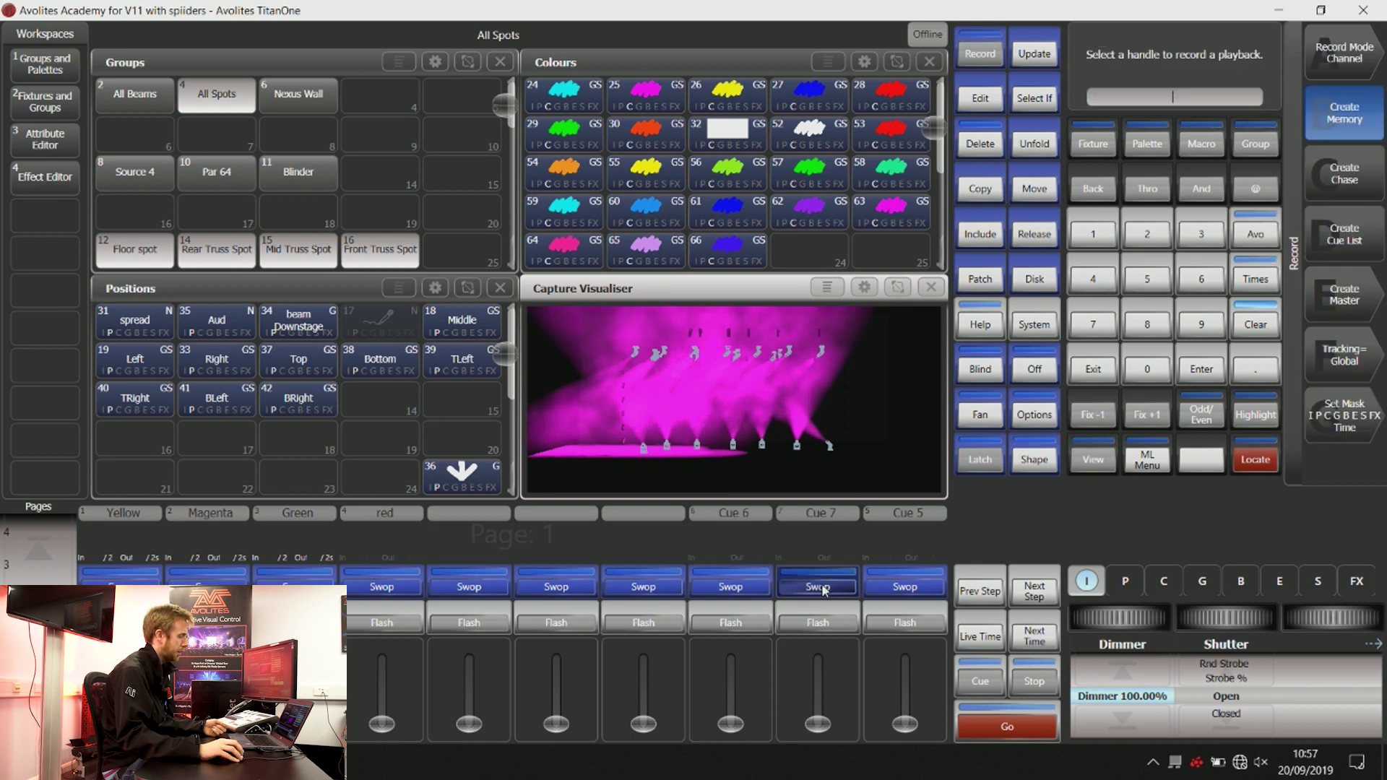
{"action": "left_click", "coordinate": [1256, 324]}
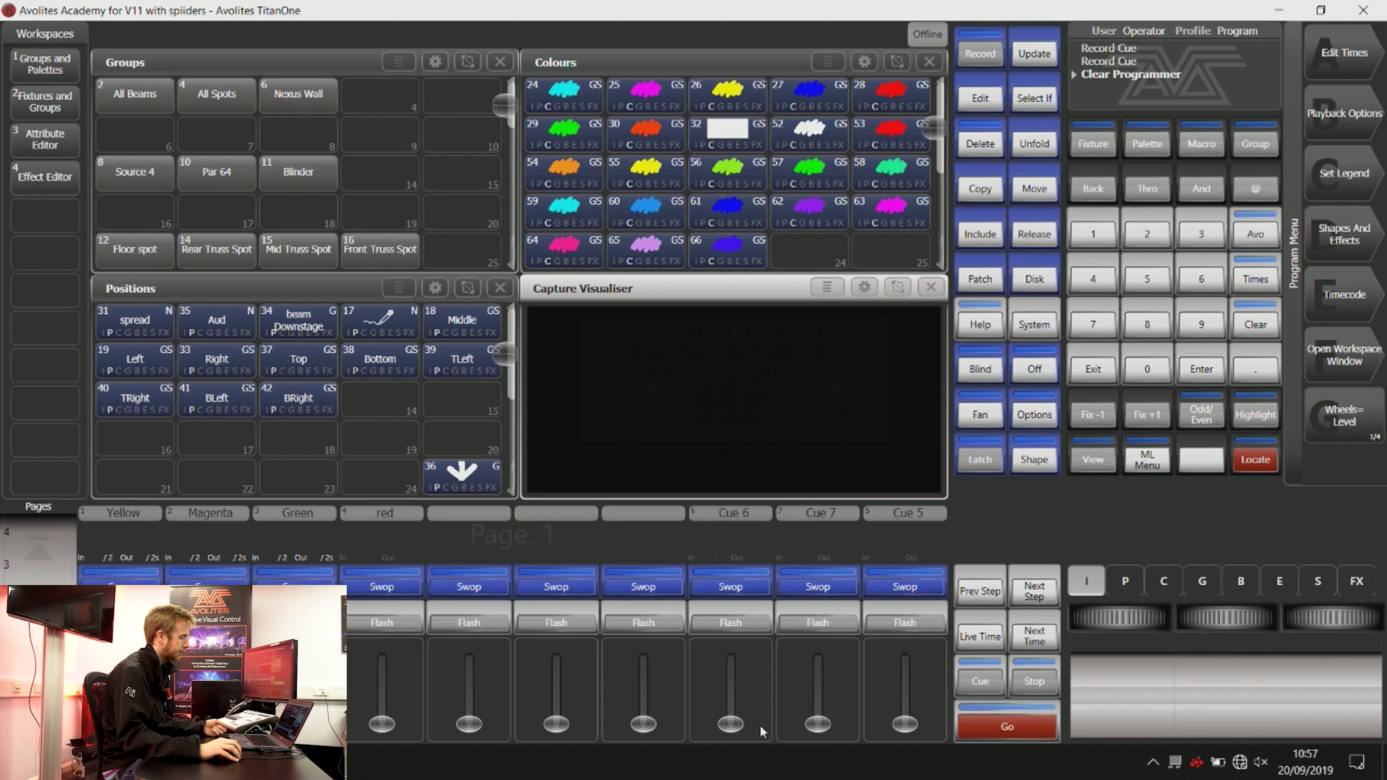
- Raise and lower the Cue 6 and Cue 7 faders to examine how their dimmer levels combine, ending with both at zero
{"action": "left_click_drag", "start_coordinate": [740, 731], "coordinate": [731, 697]}
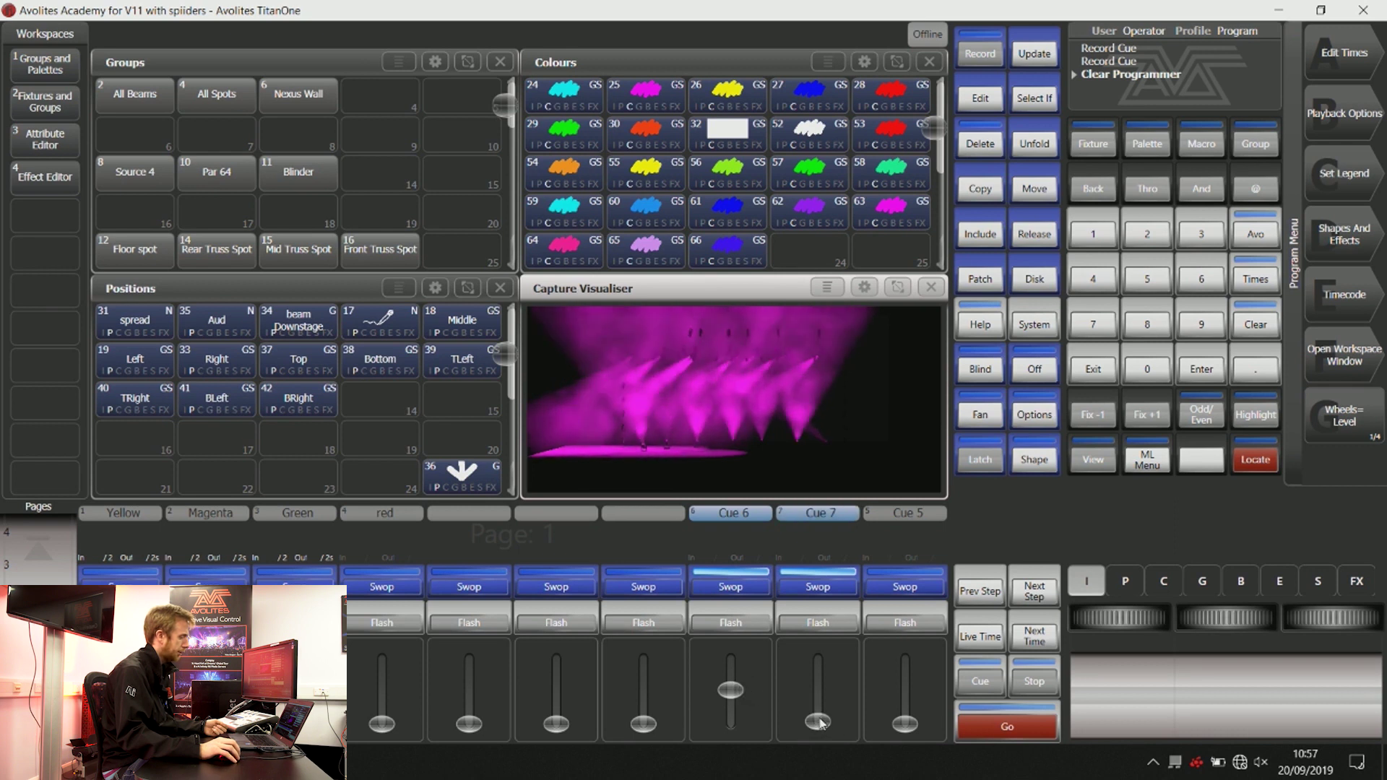
{"action": "mouse_move", "coordinate": [820, 724]}
{"action": "left_mouse_down"}
{"action": "mouse_move", "coordinate": [824, 660]}
{"action": "mouse_move", "coordinate": [817, 736]}
{"action": "mouse_move", "coordinate": [818, 657]}
{"action": "mouse_move", "coordinate": [819, 739]}
{"action": "left_mouse_up"}
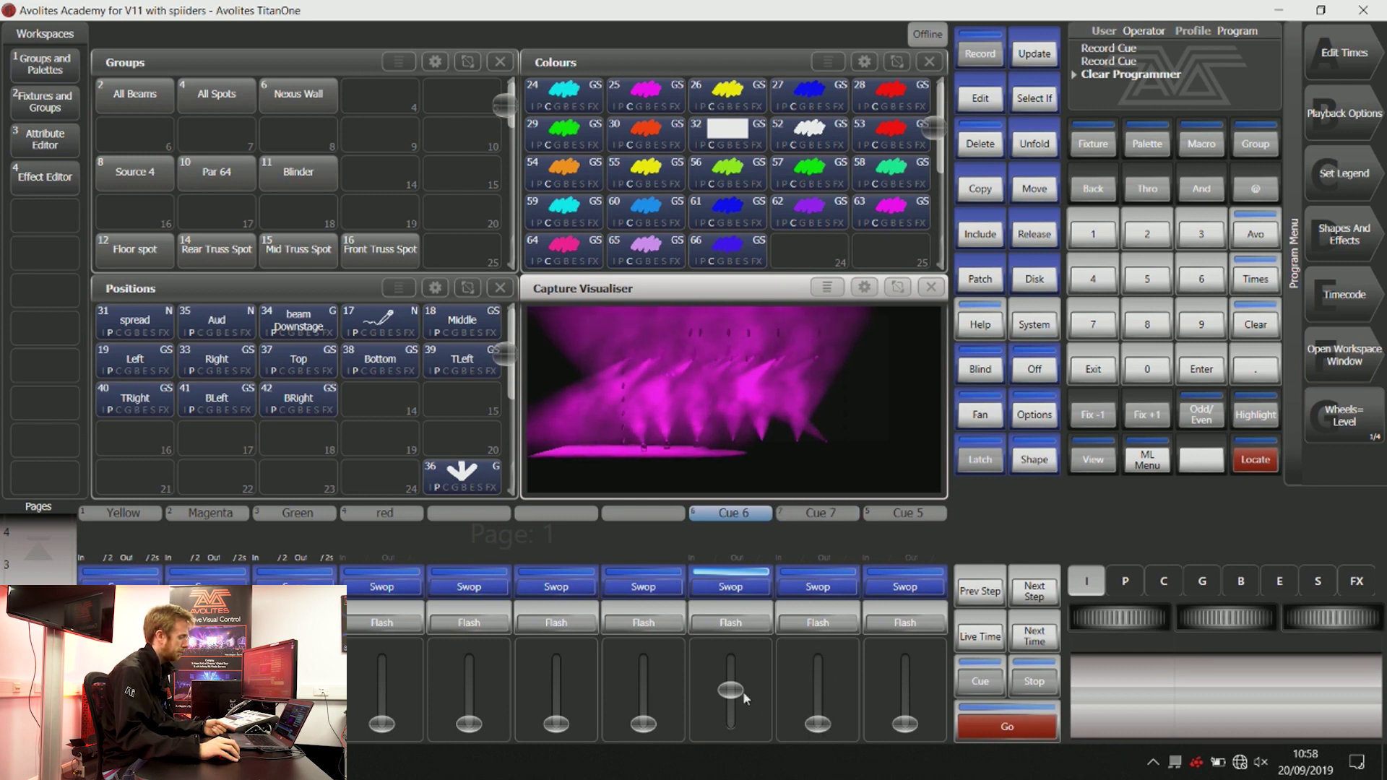
{"action": "left_click_drag", "start_coordinate": [737, 689], "coordinate": [736, 680]}
{"action": "left_click_drag", "start_coordinate": [821, 722], "coordinate": [824, 681]}
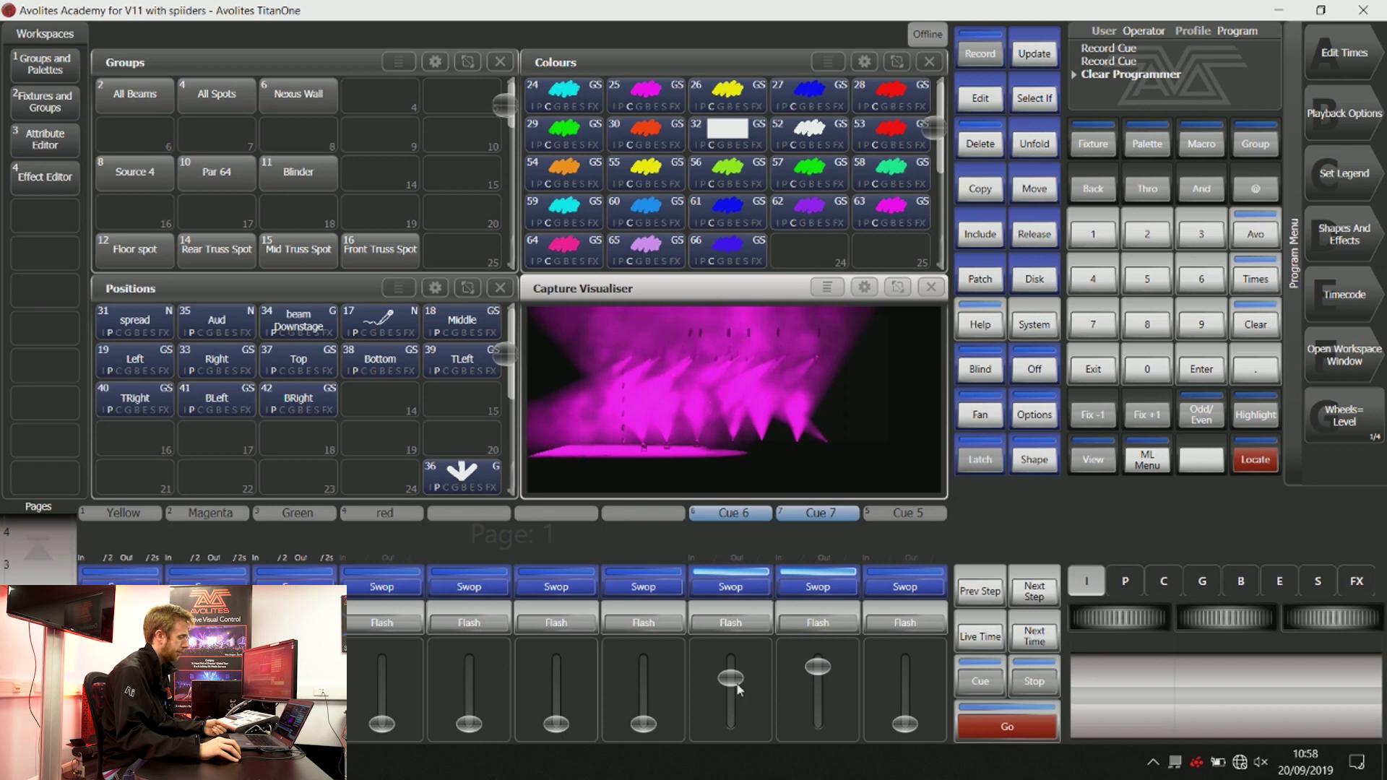
{"action": "left_click_drag", "start_coordinate": [810, 672], "coordinate": [830, 731]}
{"action": "left_click_drag", "start_coordinate": [732, 681], "coordinate": [731, 727]}
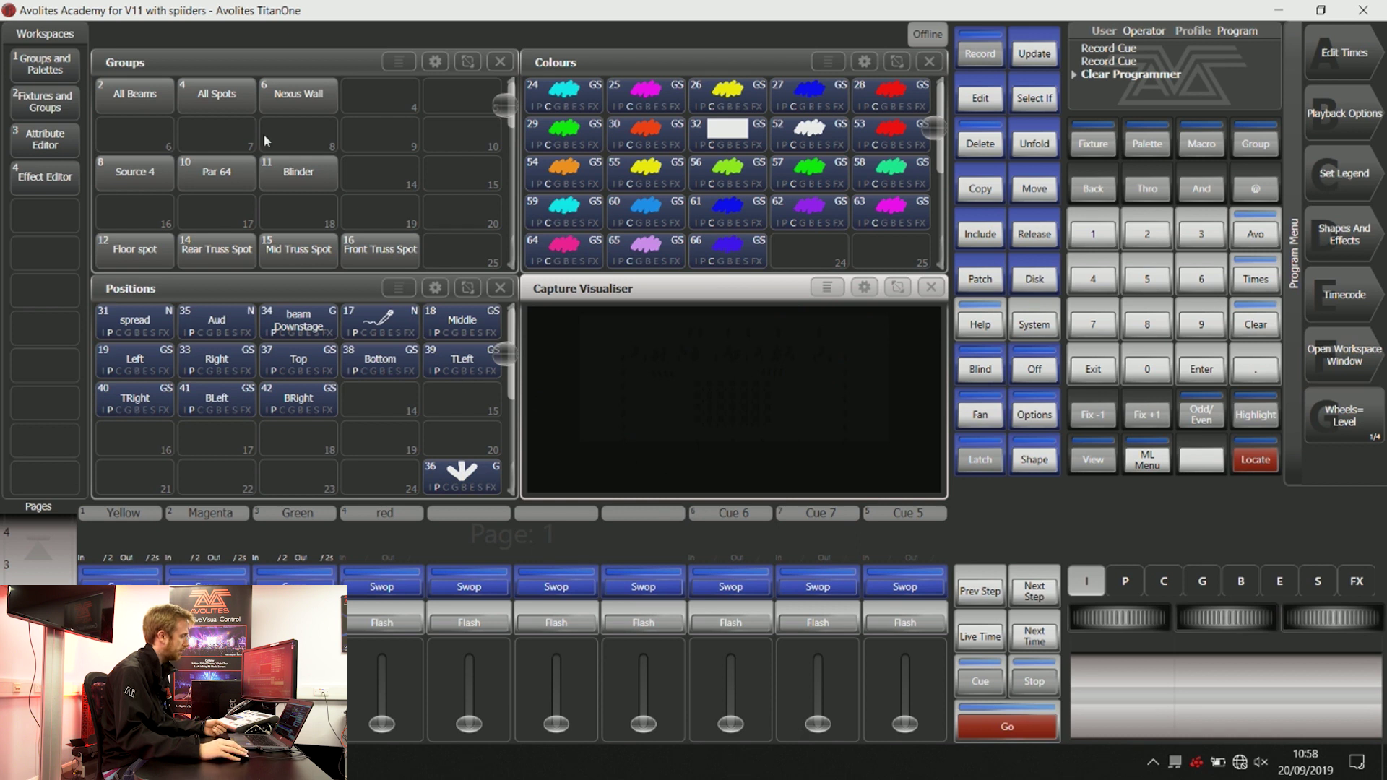
- Locate All Spots and set their Gobo 1 attribute to Gobo 2
{"action": "left_click", "coordinate": [238, 106]}
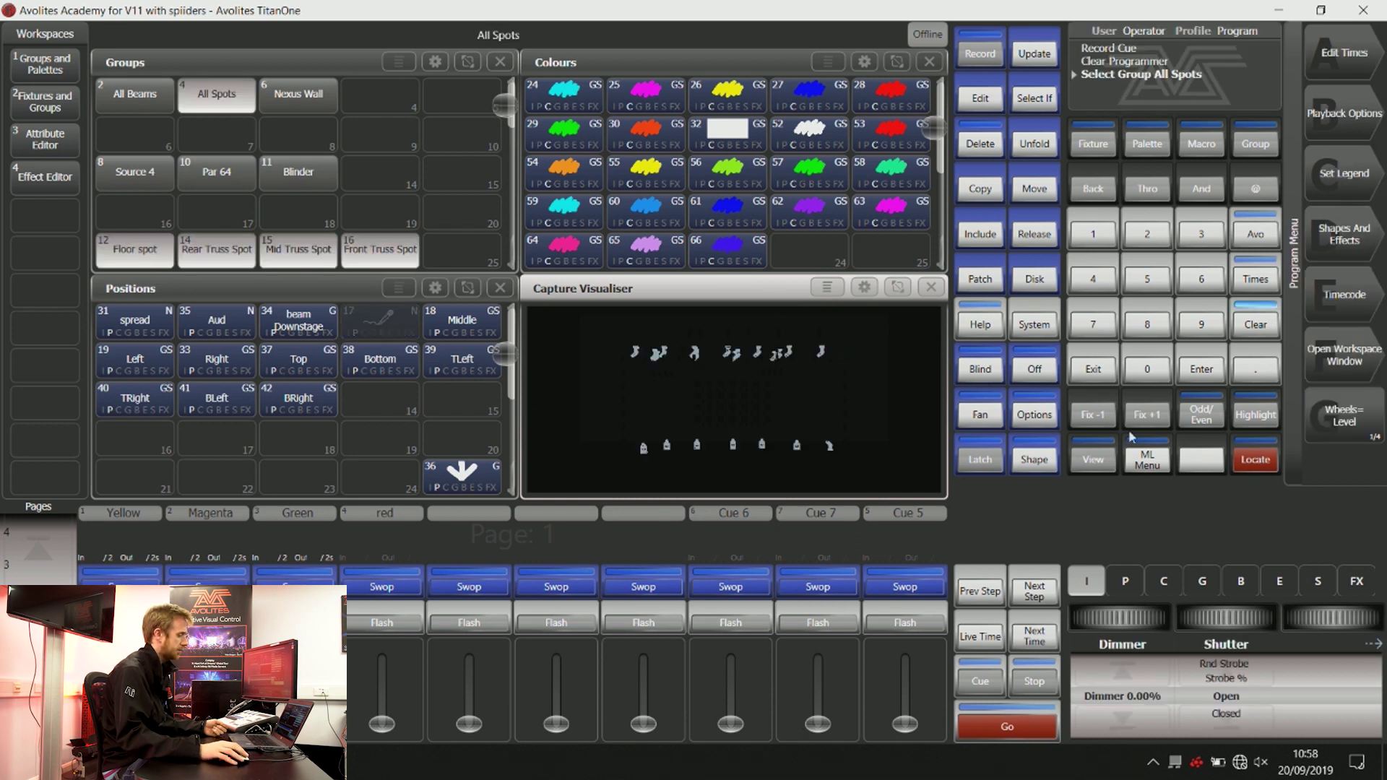
{"action": "left_click", "coordinate": [1256, 460]}
{"action": "left_click", "coordinate": [1201, 582]}
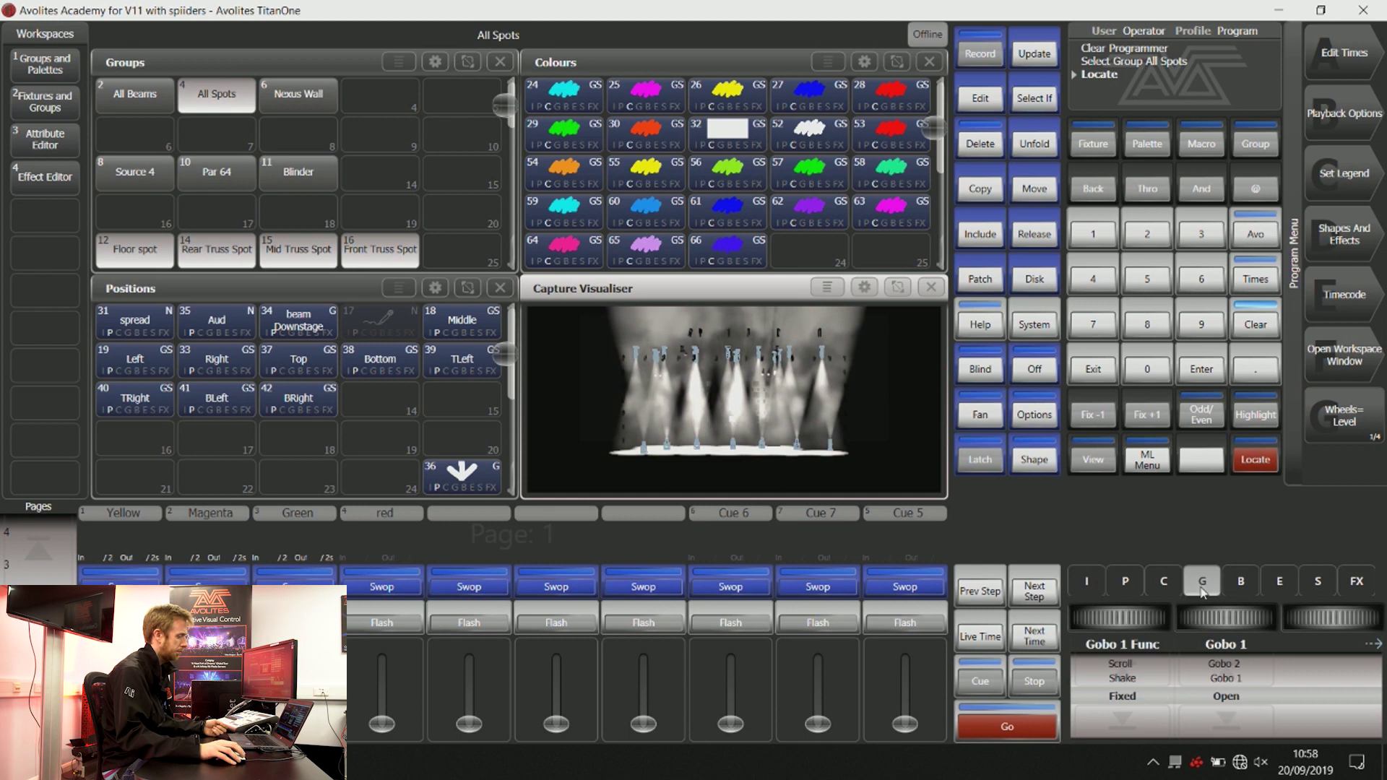
{"action": "scroll", "coordinate": [1201, 668], "scroll_direction": "up", "scroll_amount": 2}
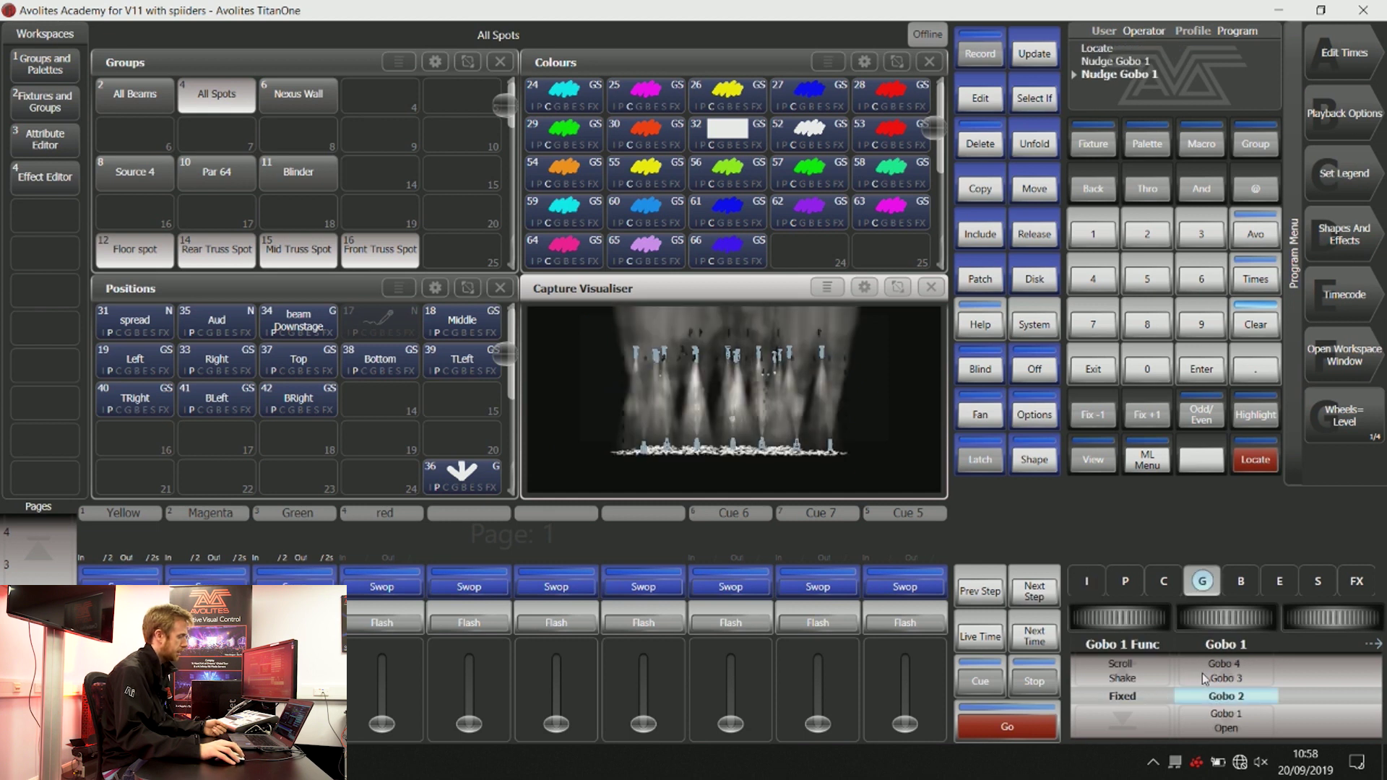
- Change the Gobo 1 attribute of All Spots to Gobo 3 and clear the programmer
{"action": "scroll", "coordinate": [1204, 679], "scroll_direction": "up", "scroll_amount": 1}
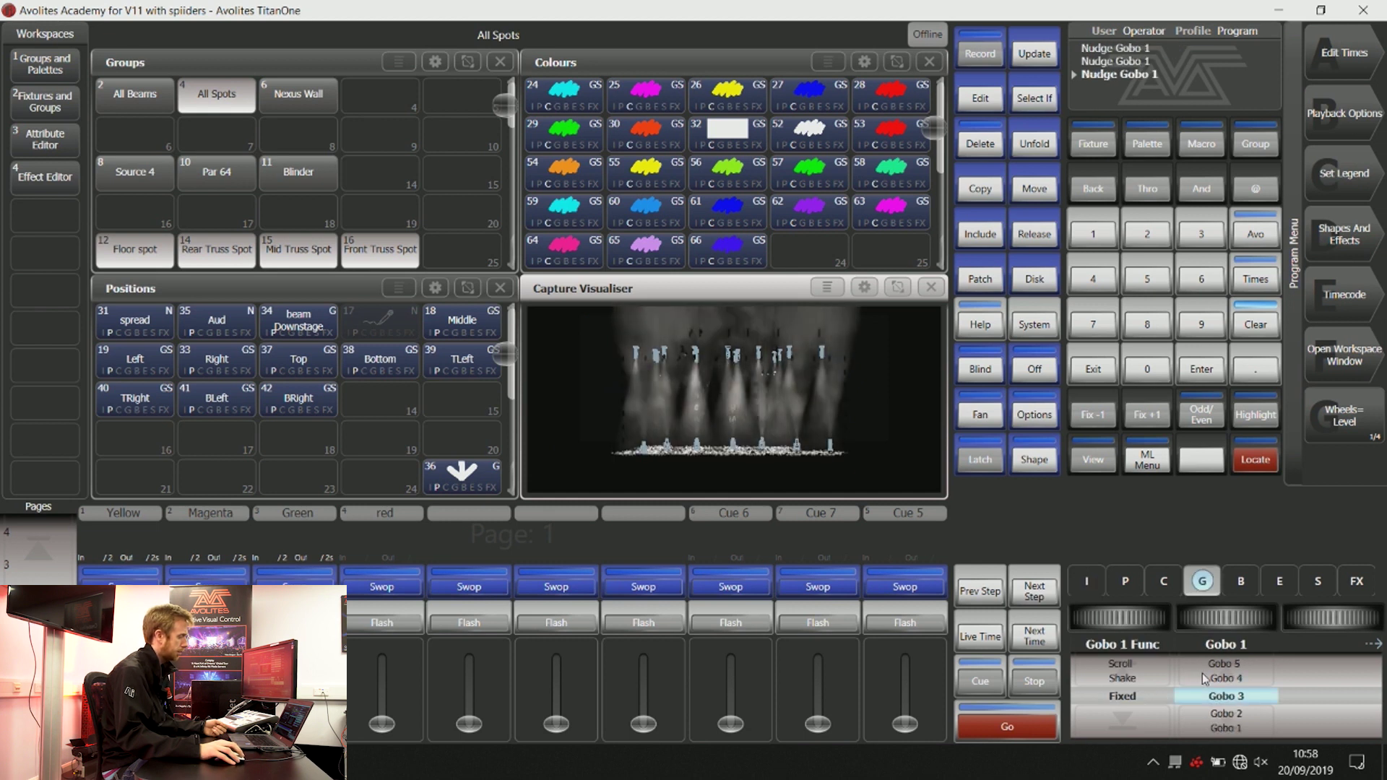
{"action": "left_click", "coordinate": [1265, 323]}
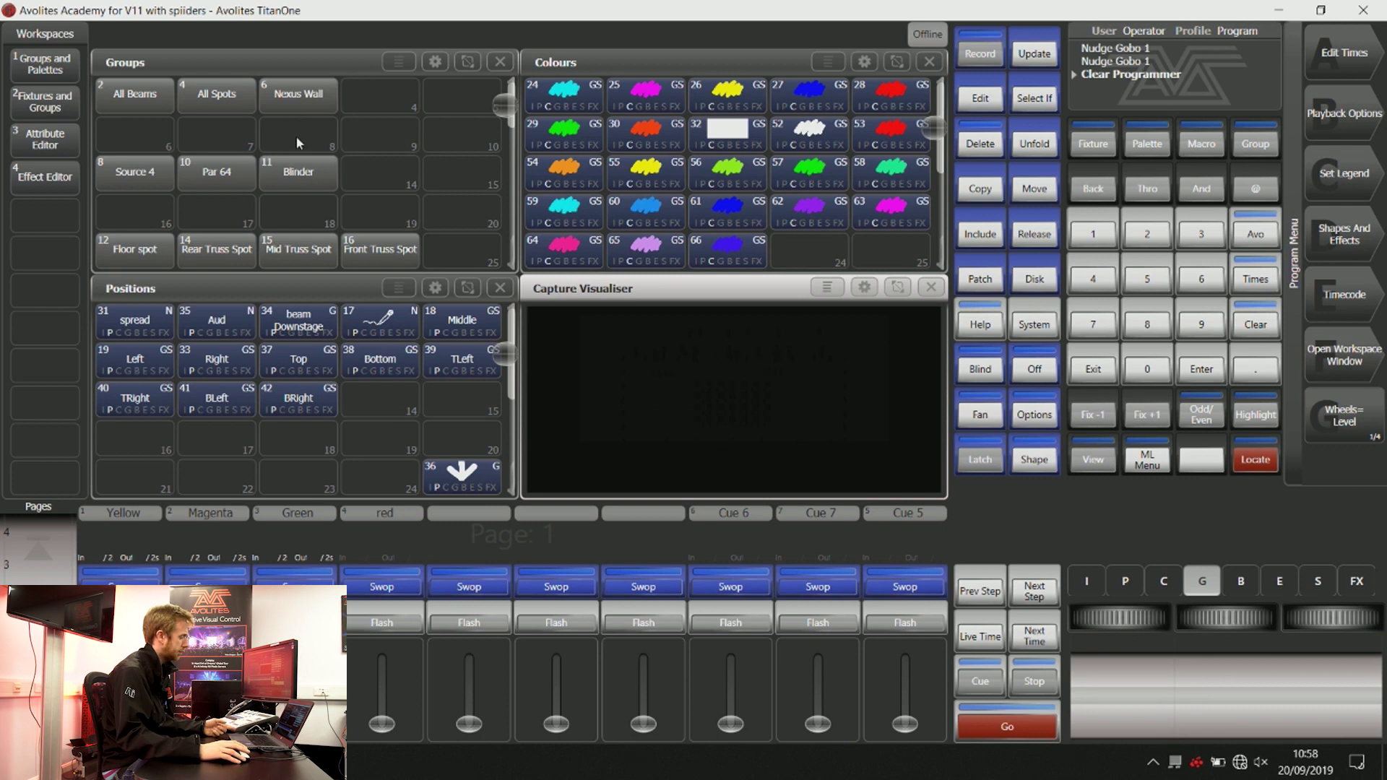
- Set All Spots to 100% dimmer without locating them to check their gobo, and clear the programmer
{"action": "left_click", "coordinate": [207, 100]}
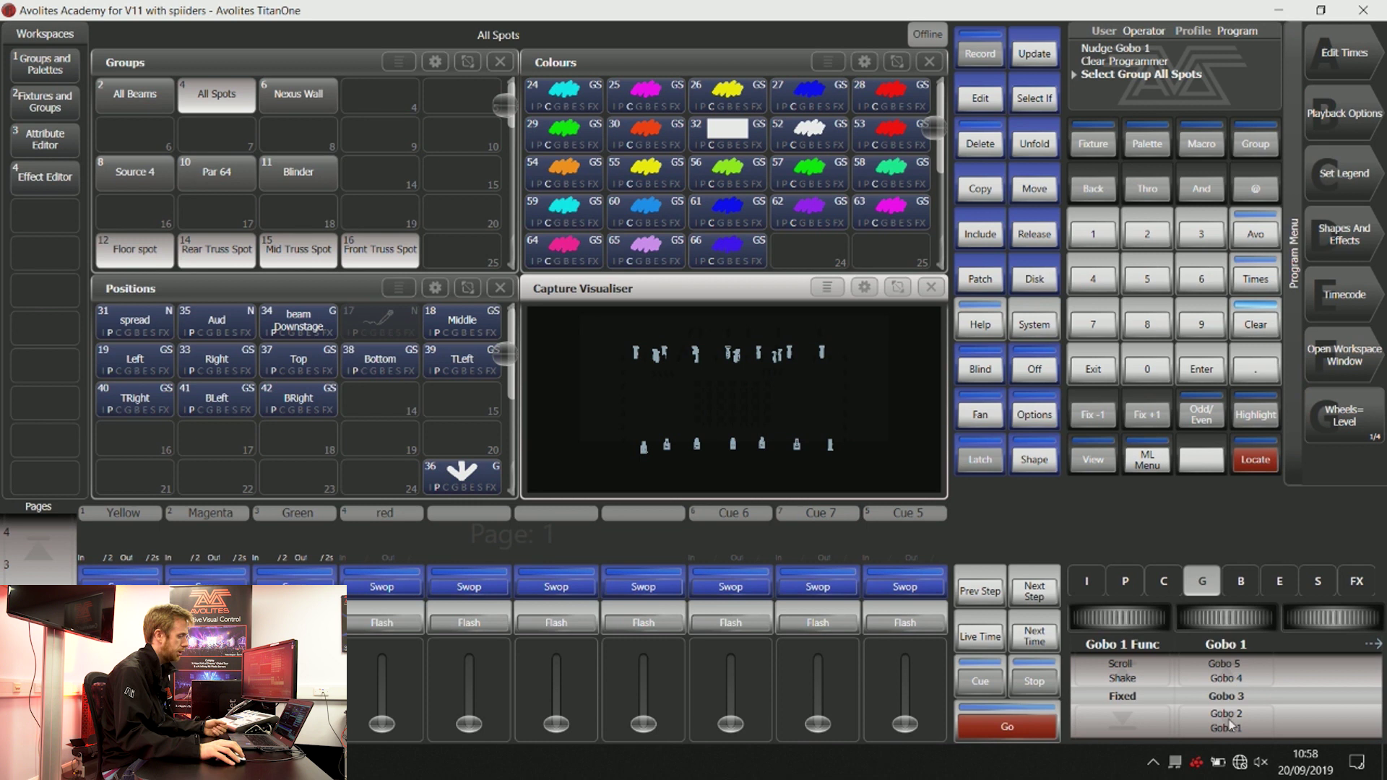
{"action": "left_click", "coordinate": [1087, 580]}
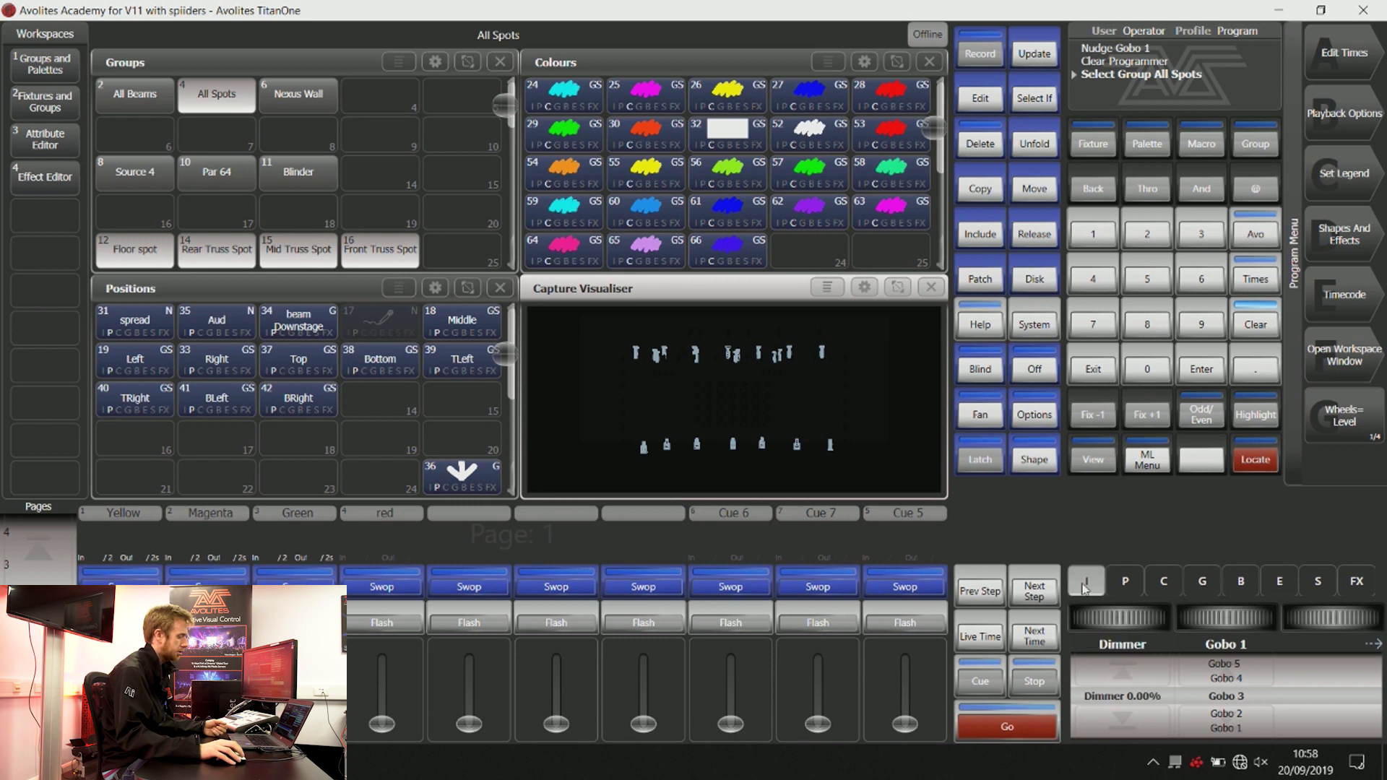
{"action": "left_click", "coordinate": [1147, 674]}
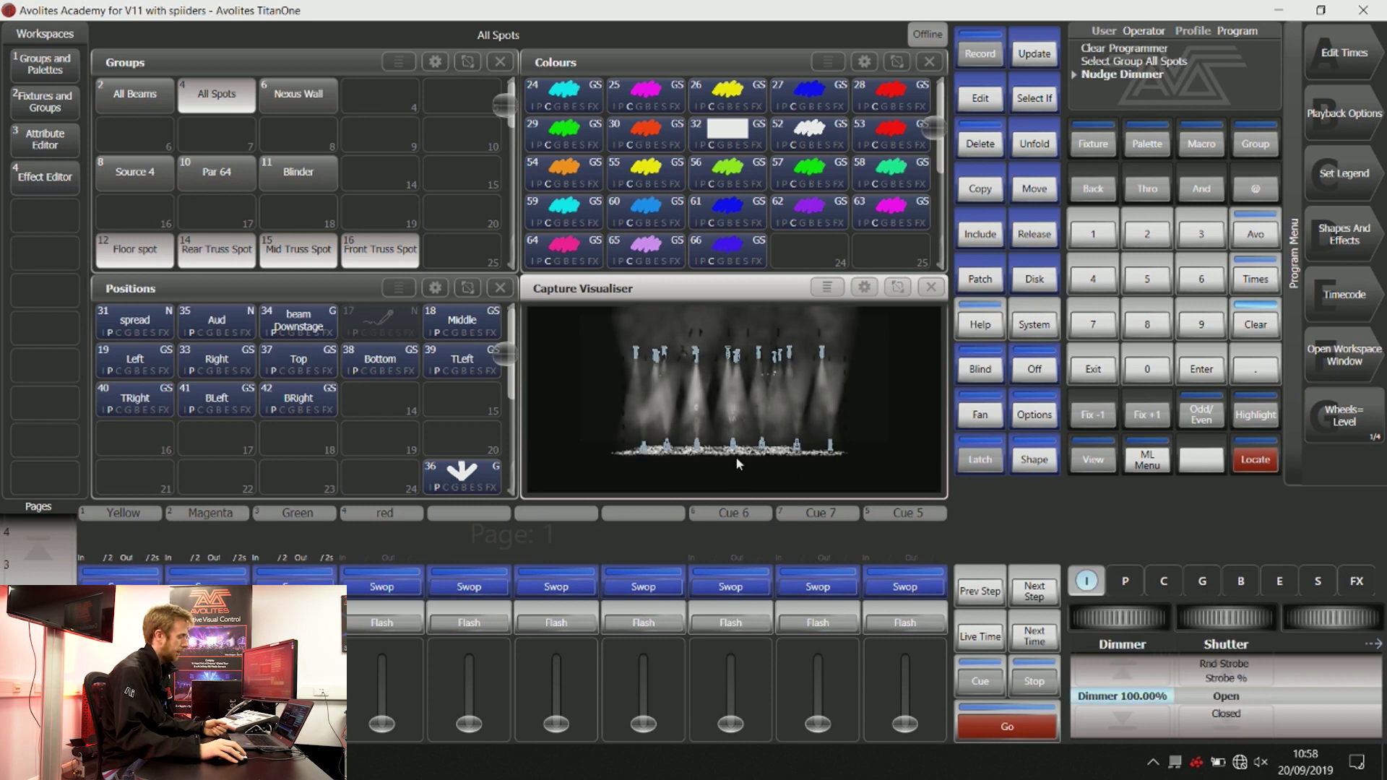
{"action": "left_click", "coordinate": [1246, 322]}
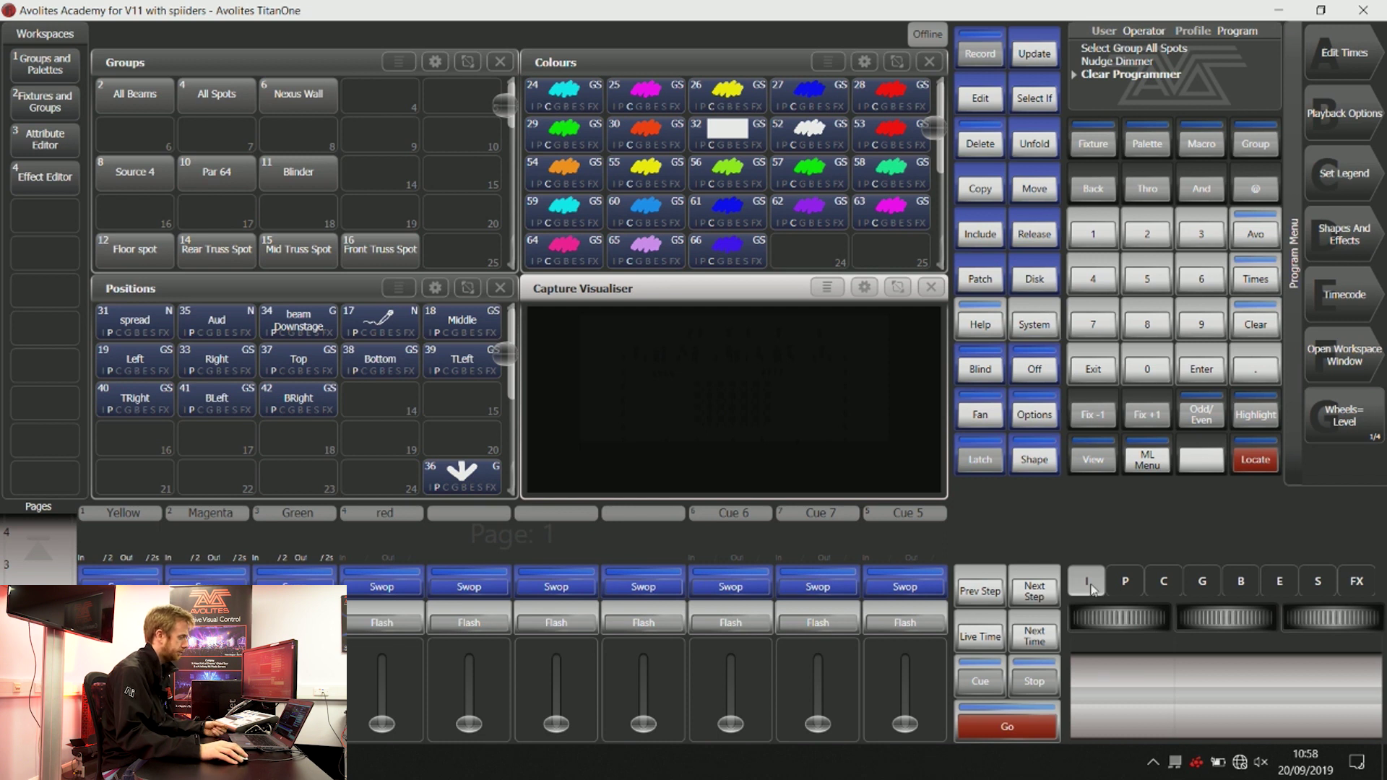
- Select All Spots again to check their dimmer and shutter values, and clear the programmer
{"action": "left_click", "coordinate": [231, 108]}
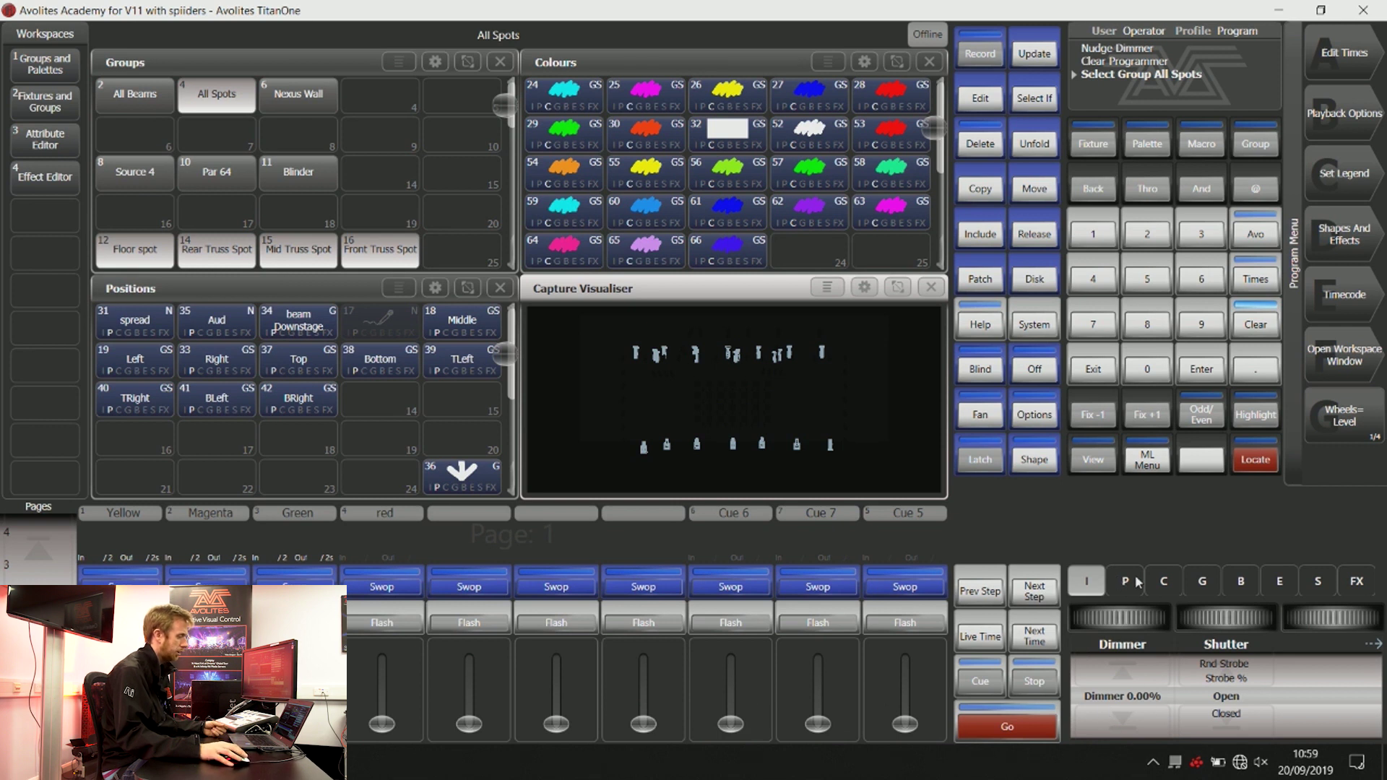
{"action": "left_click", "coordinate": [1263, 329]}
{"action": "left_click", "coordinate": [1263, 329]}
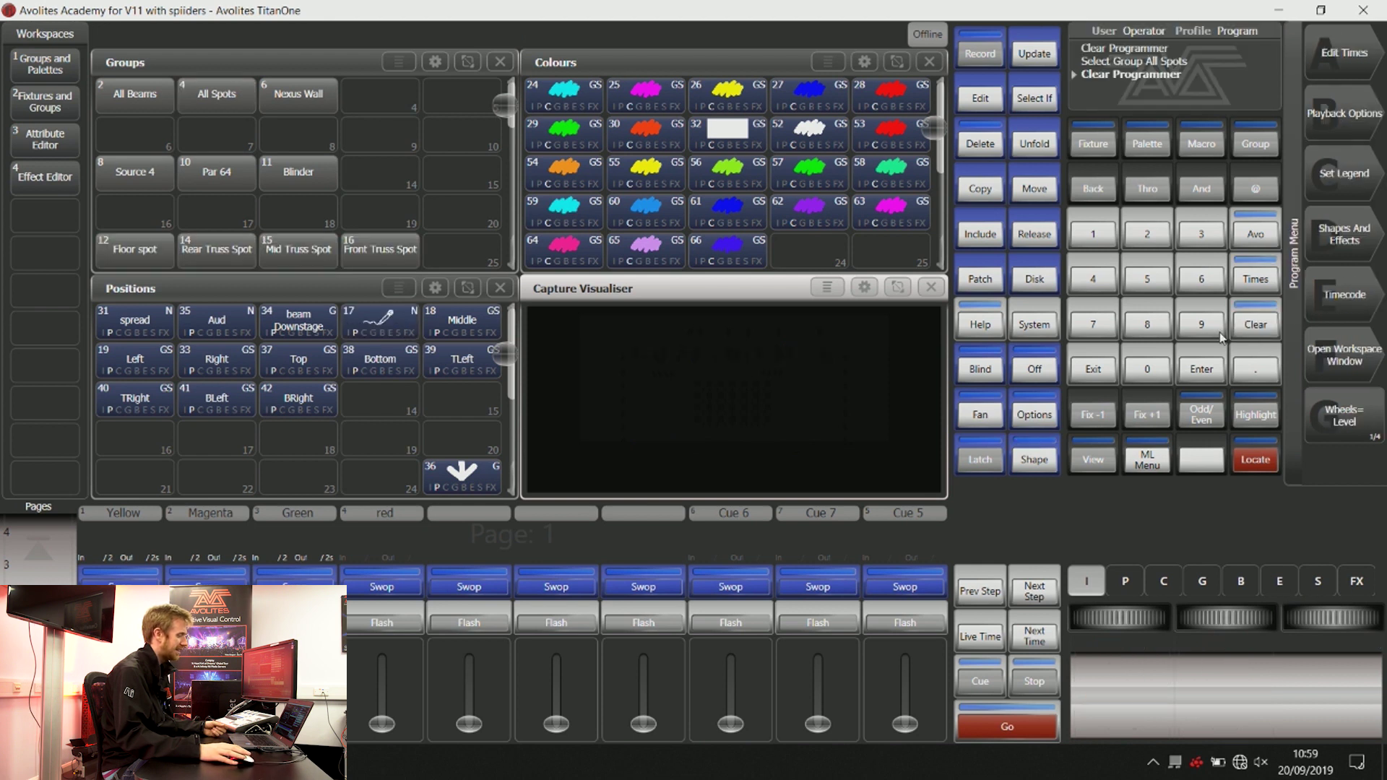
{"action": "left_click", "coordinate": [1092, 366]}
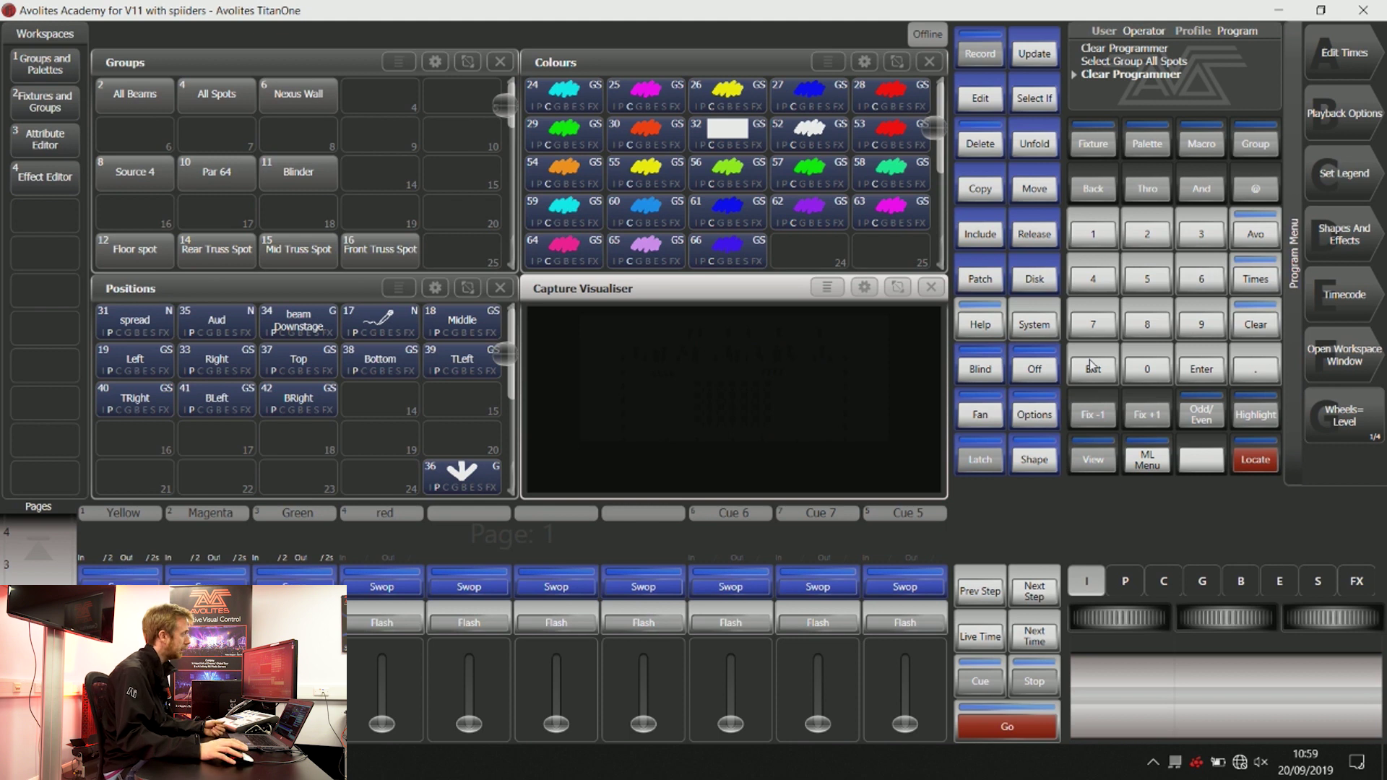